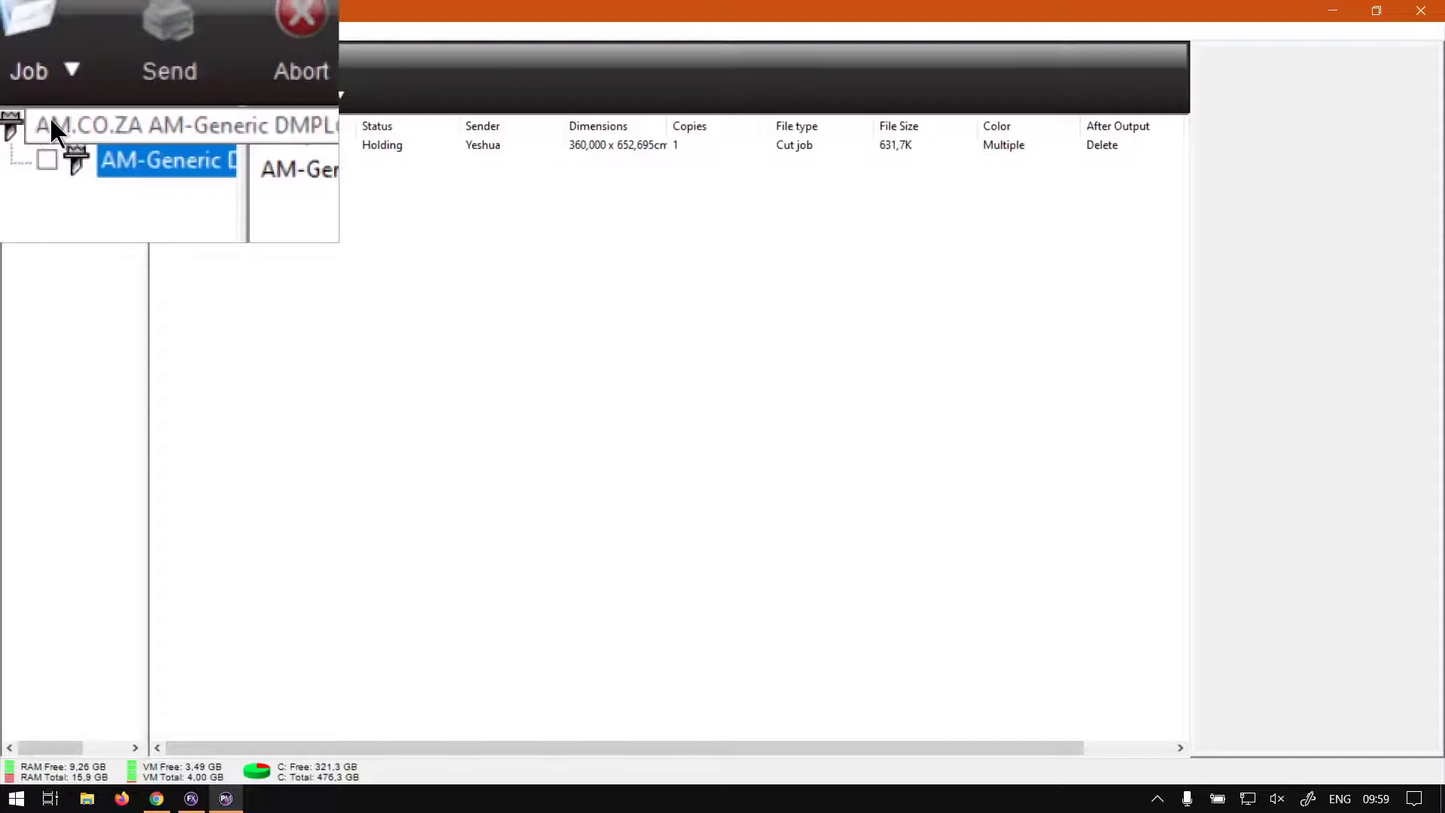
- Review the port and serial communication settings of the AM.CO.ZA AM-Generic DMPL cutter, leaving them as they are
right_click(89, 124)
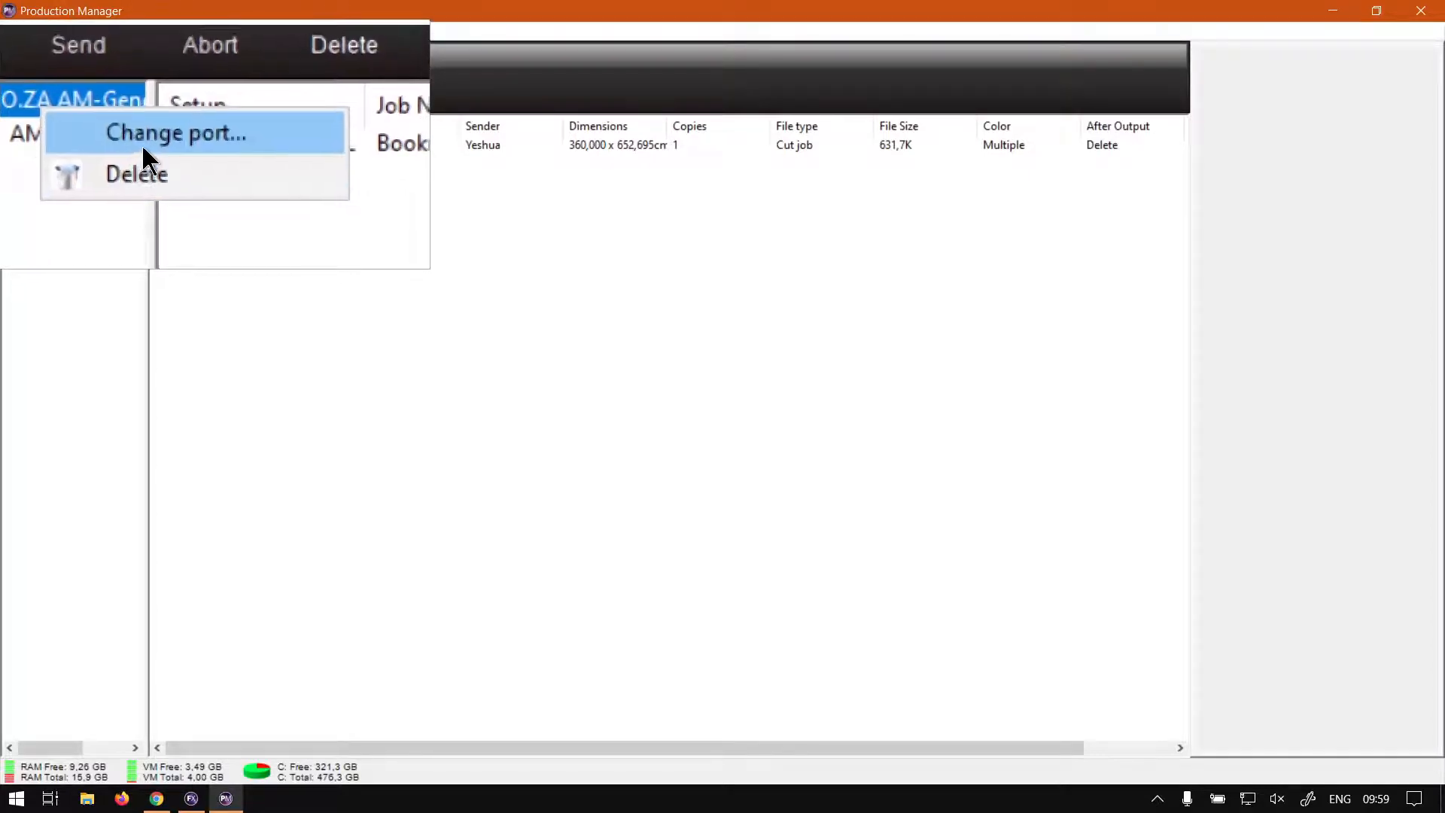
left_click(165, 140)
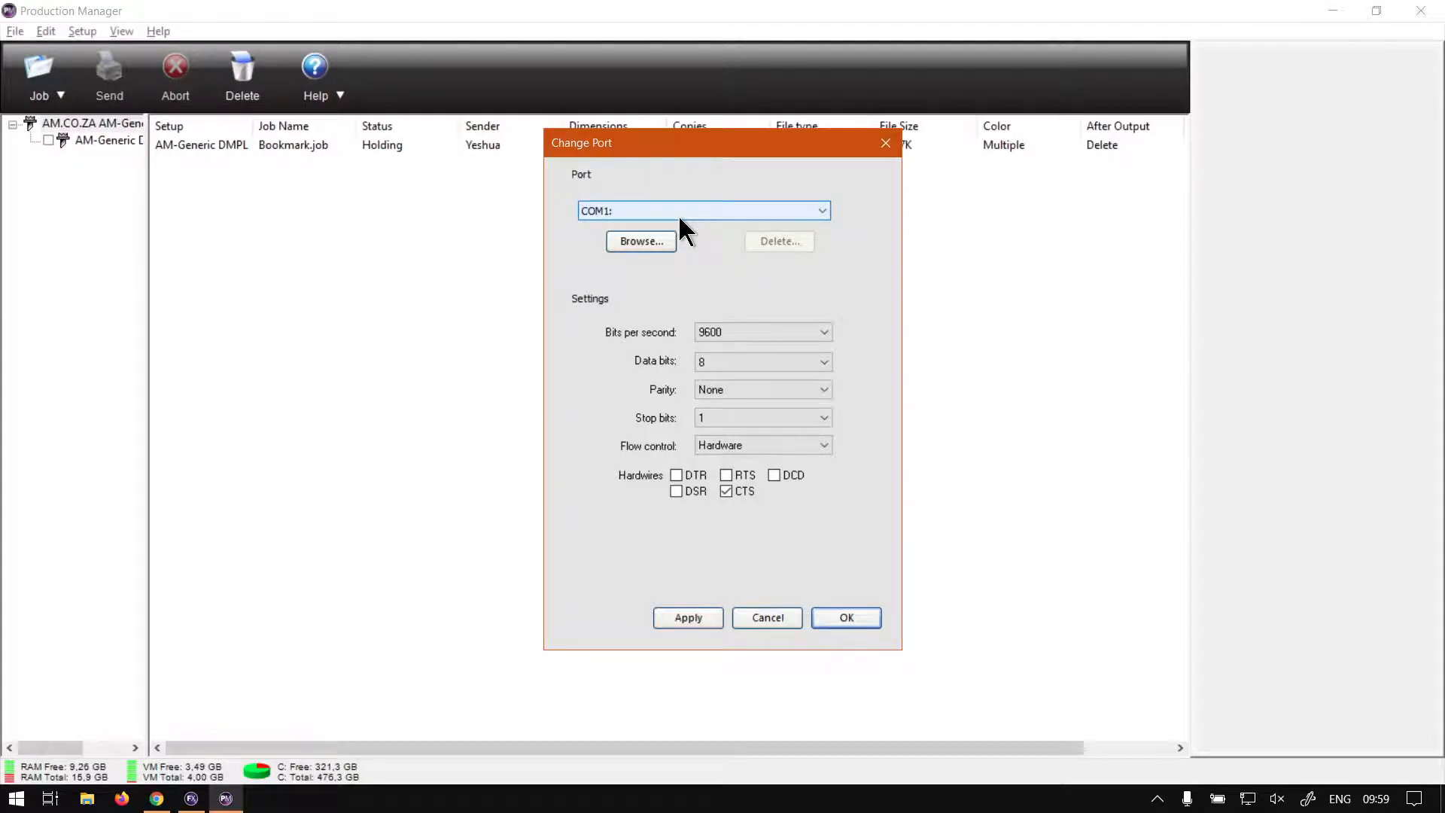
key("super+plus")
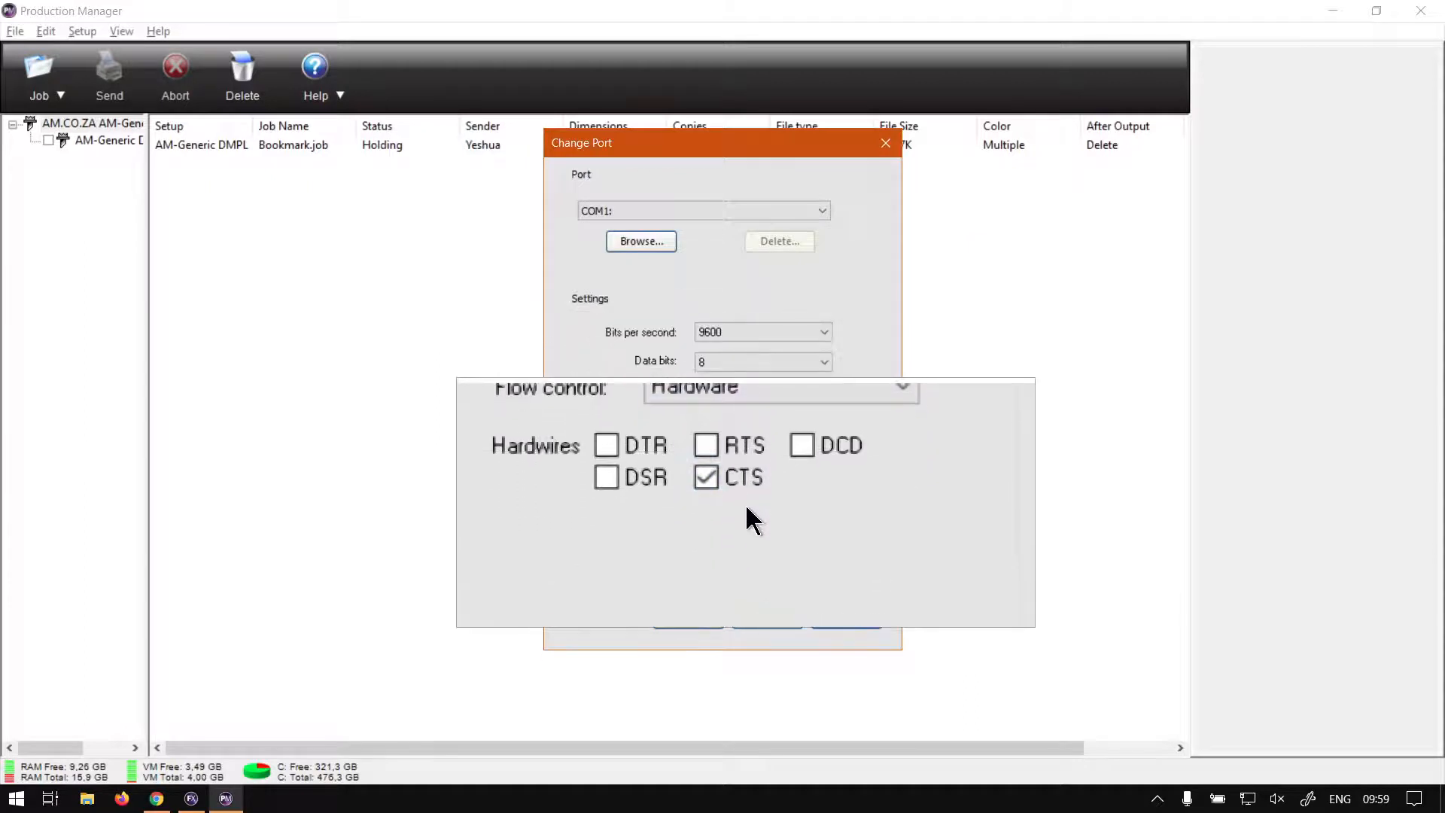
key("super+Escape")
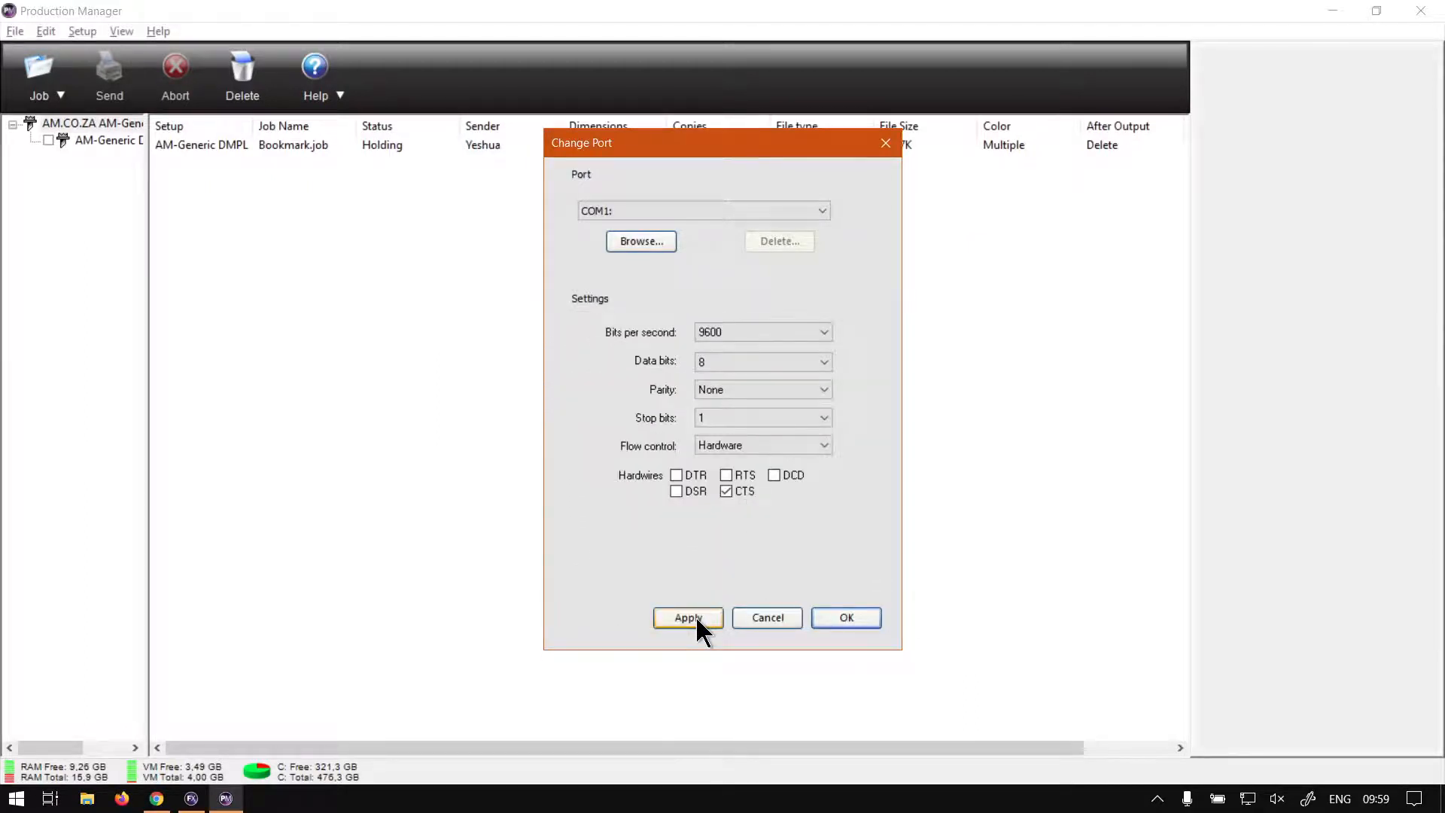
left_click(759, 614)
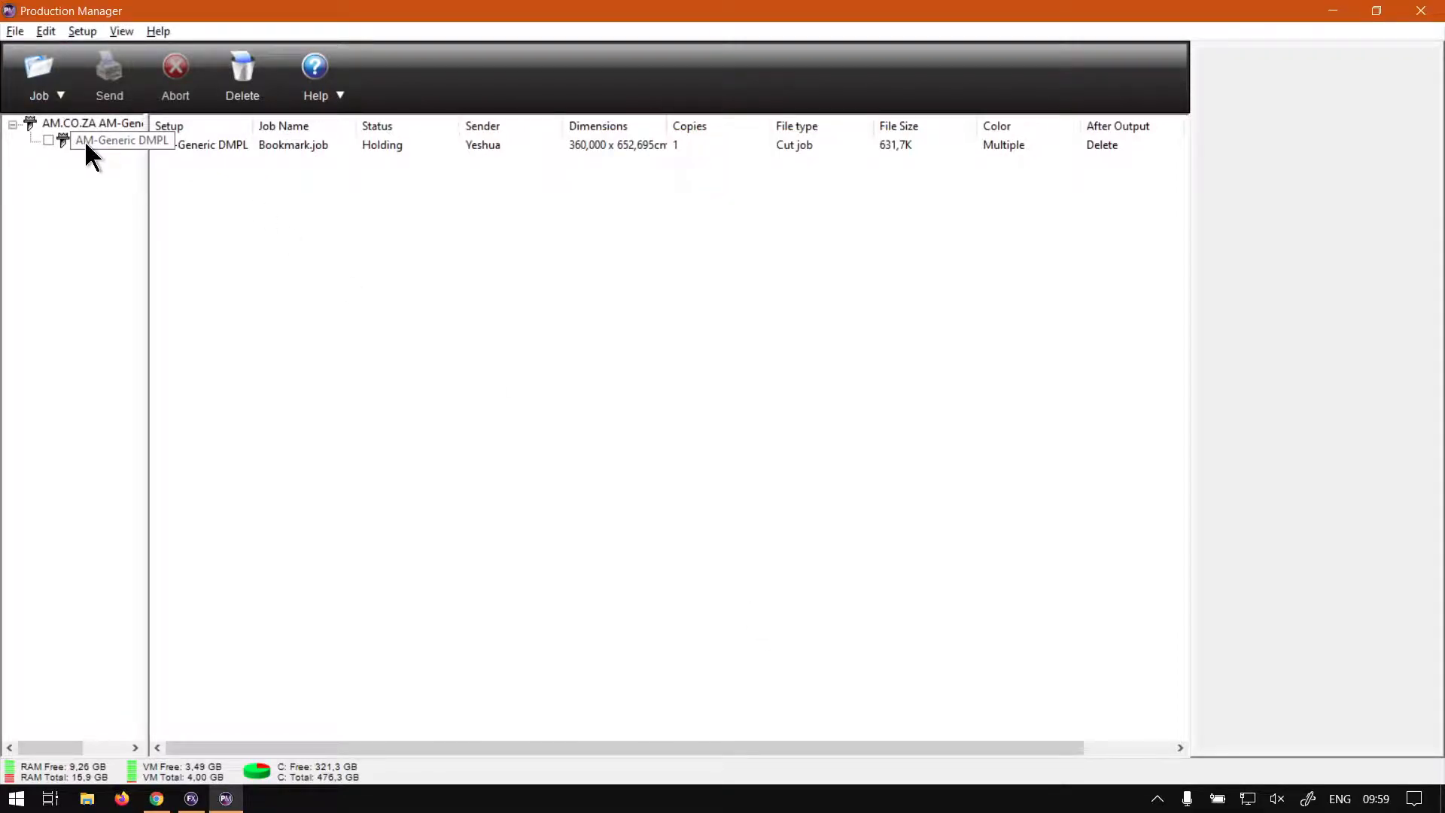
- View the Add Job dialog for the AM-Generic DMPL setup and close it without adding a file
key("super+plus")
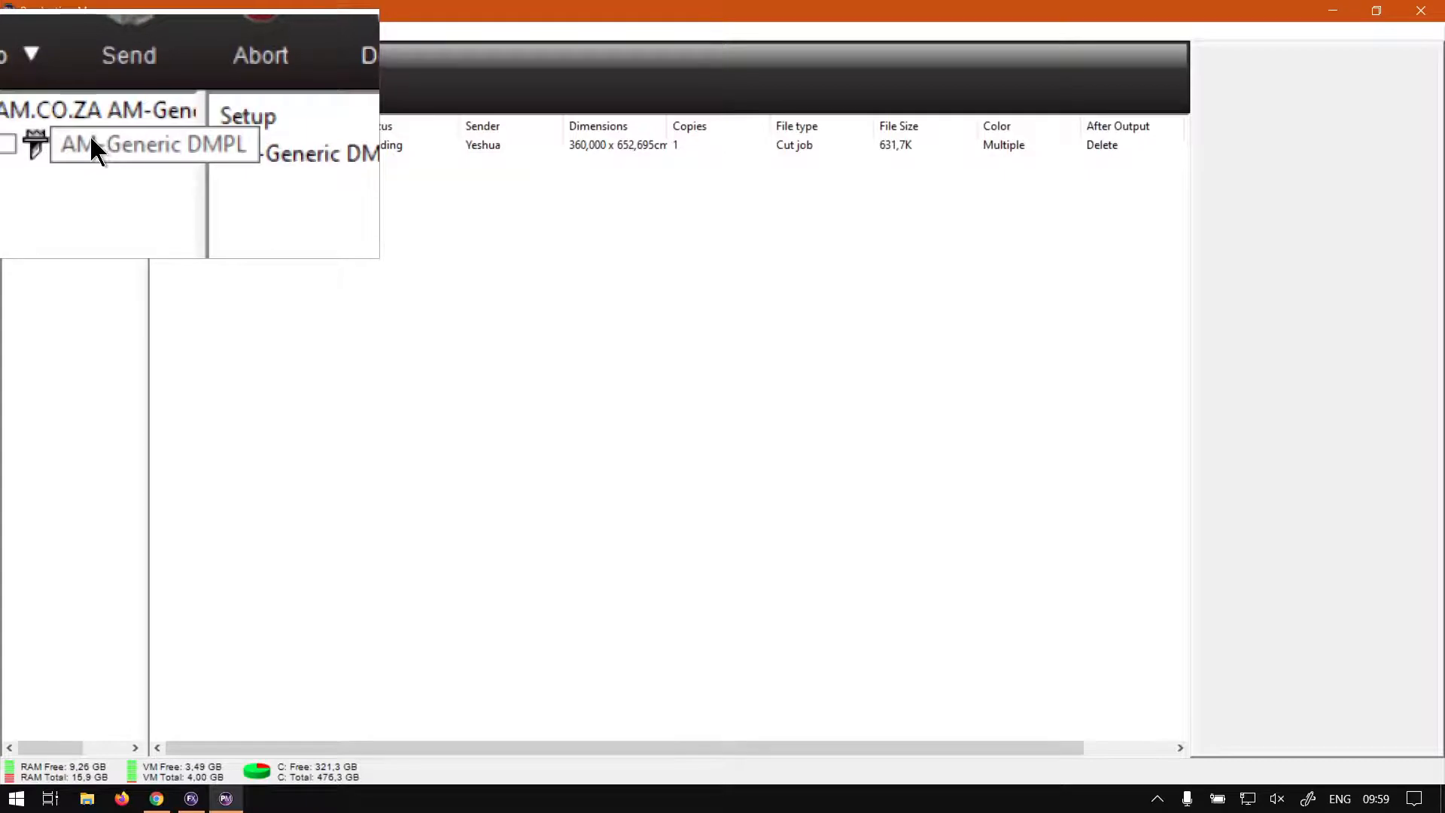
right_click(85, 143)
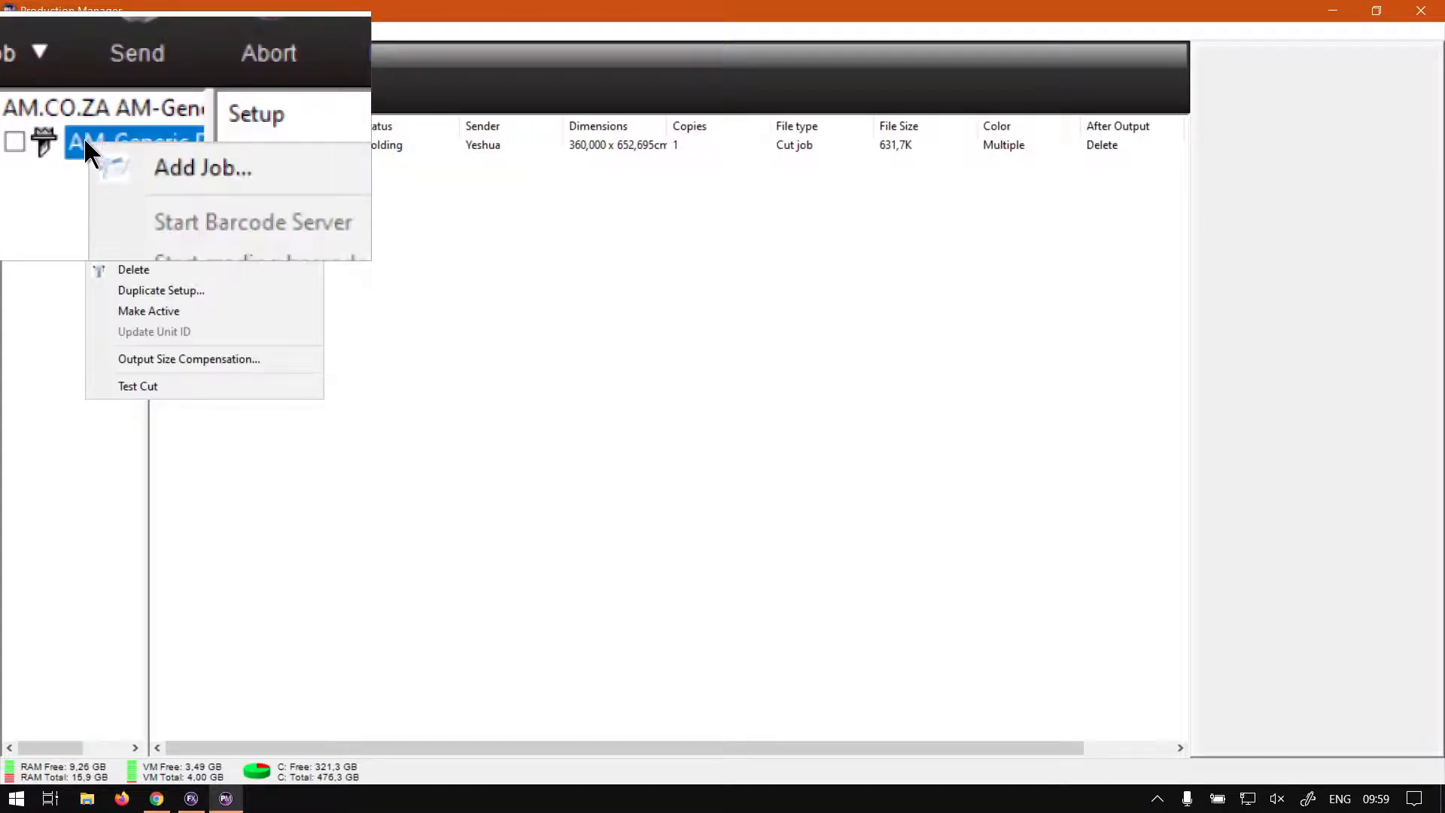
left_click(171, 152)
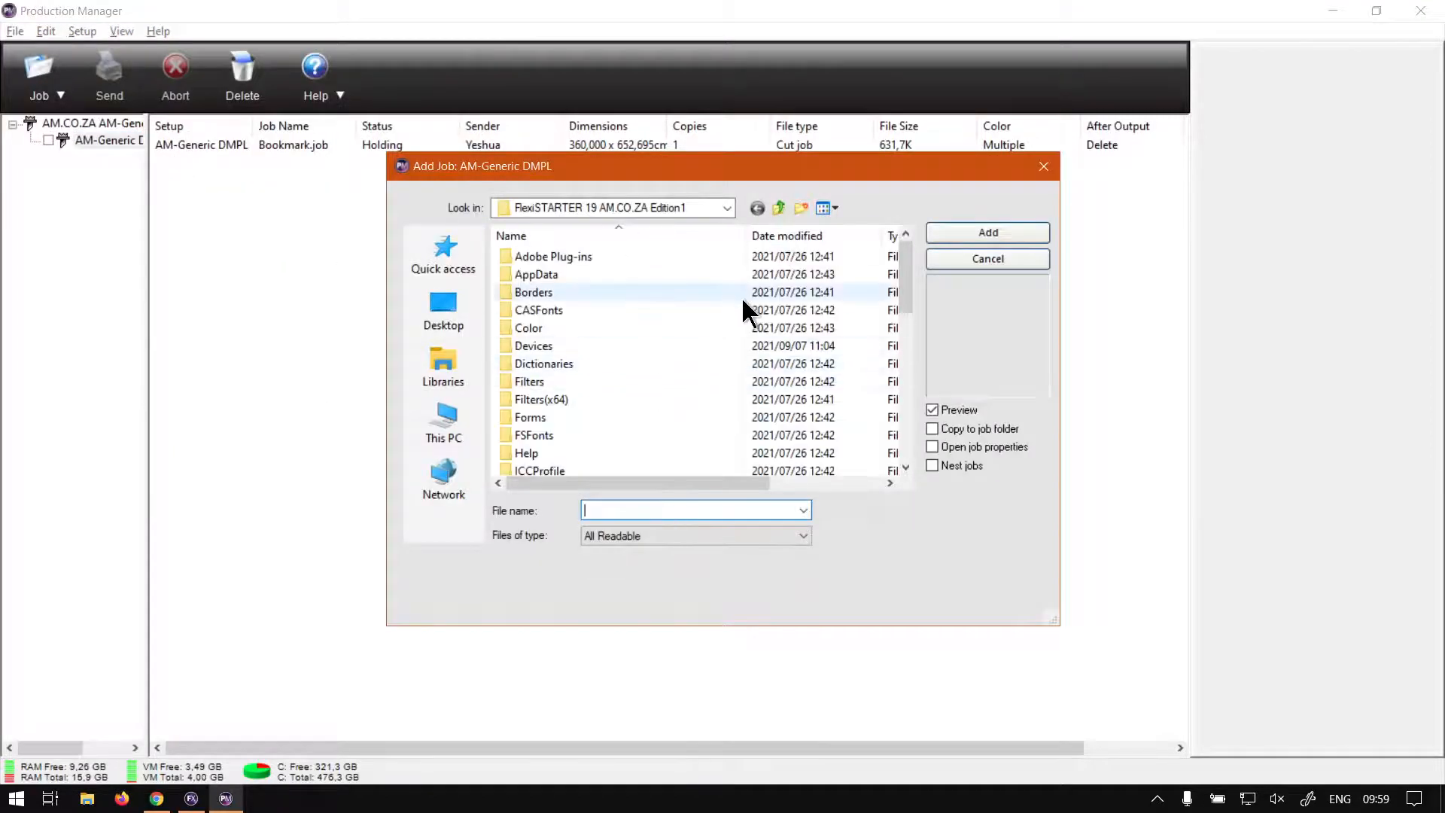
left_click_drag(776, 178, 757, 170)
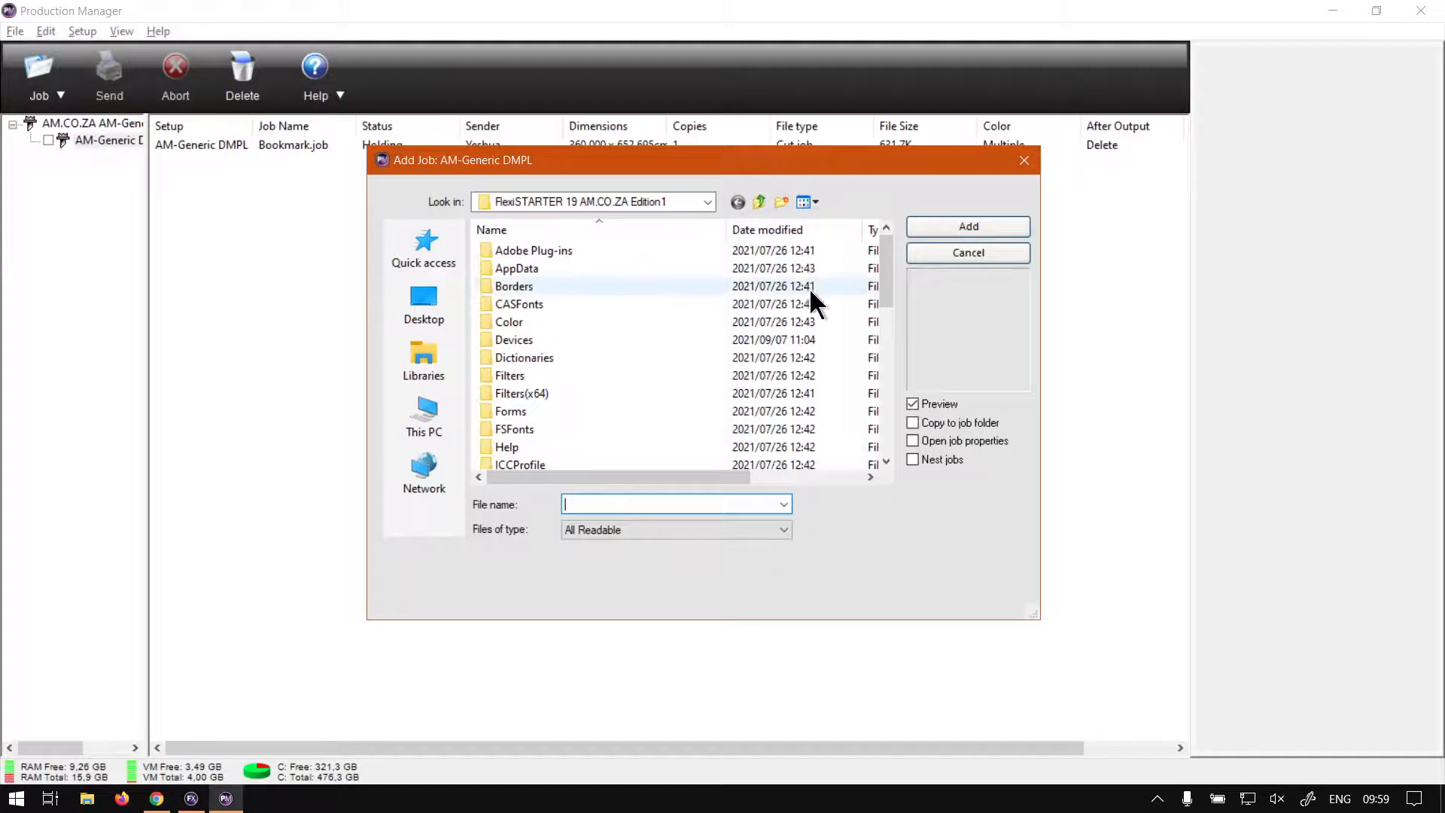
left_click(946, 253)
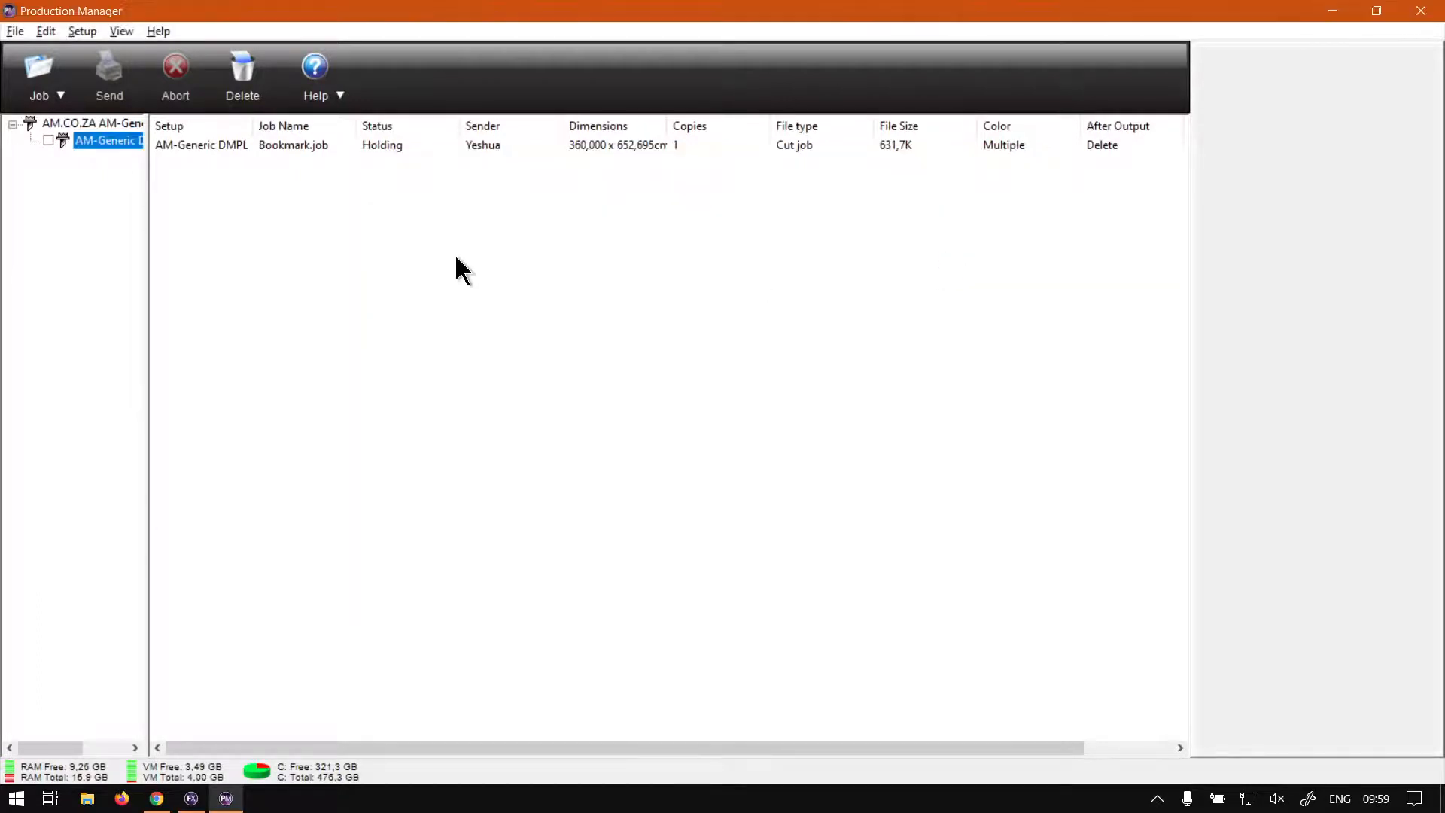
- Inspect the setup properties of AM-Generic DMPL, including its editable setup name, and close them with the name kept
right_click(87, 139)
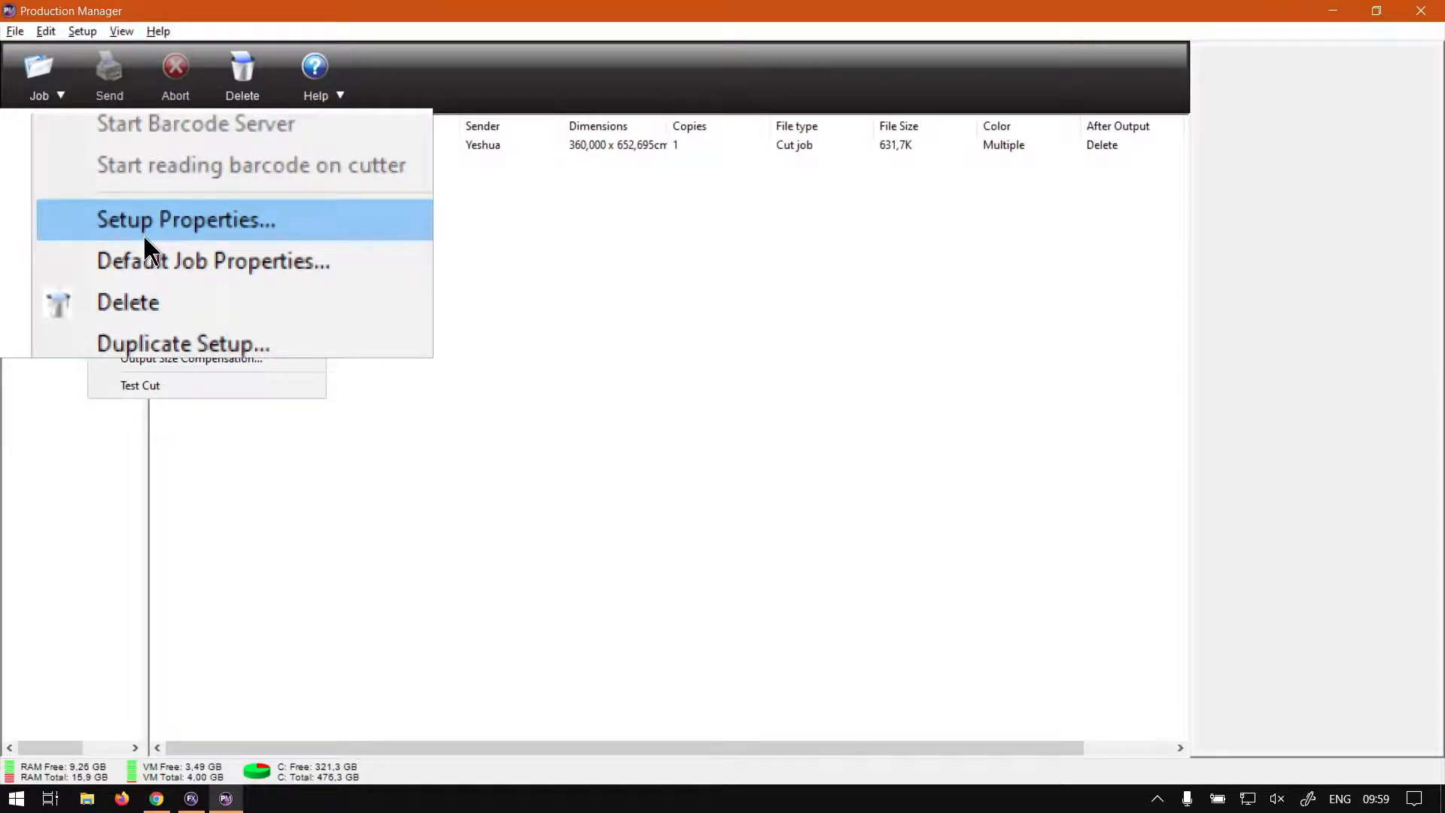
left_click(143, 226)
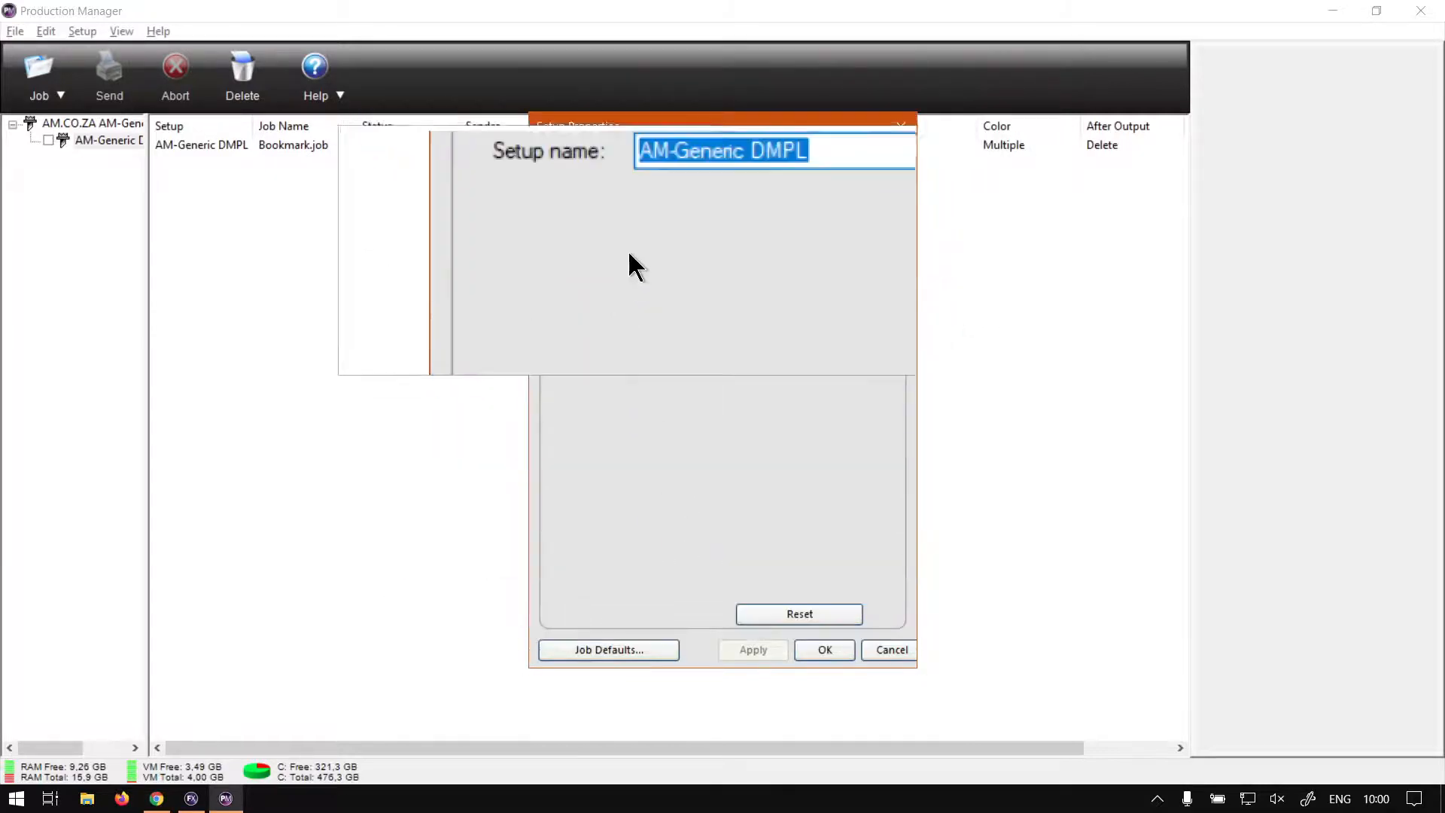
key("super")
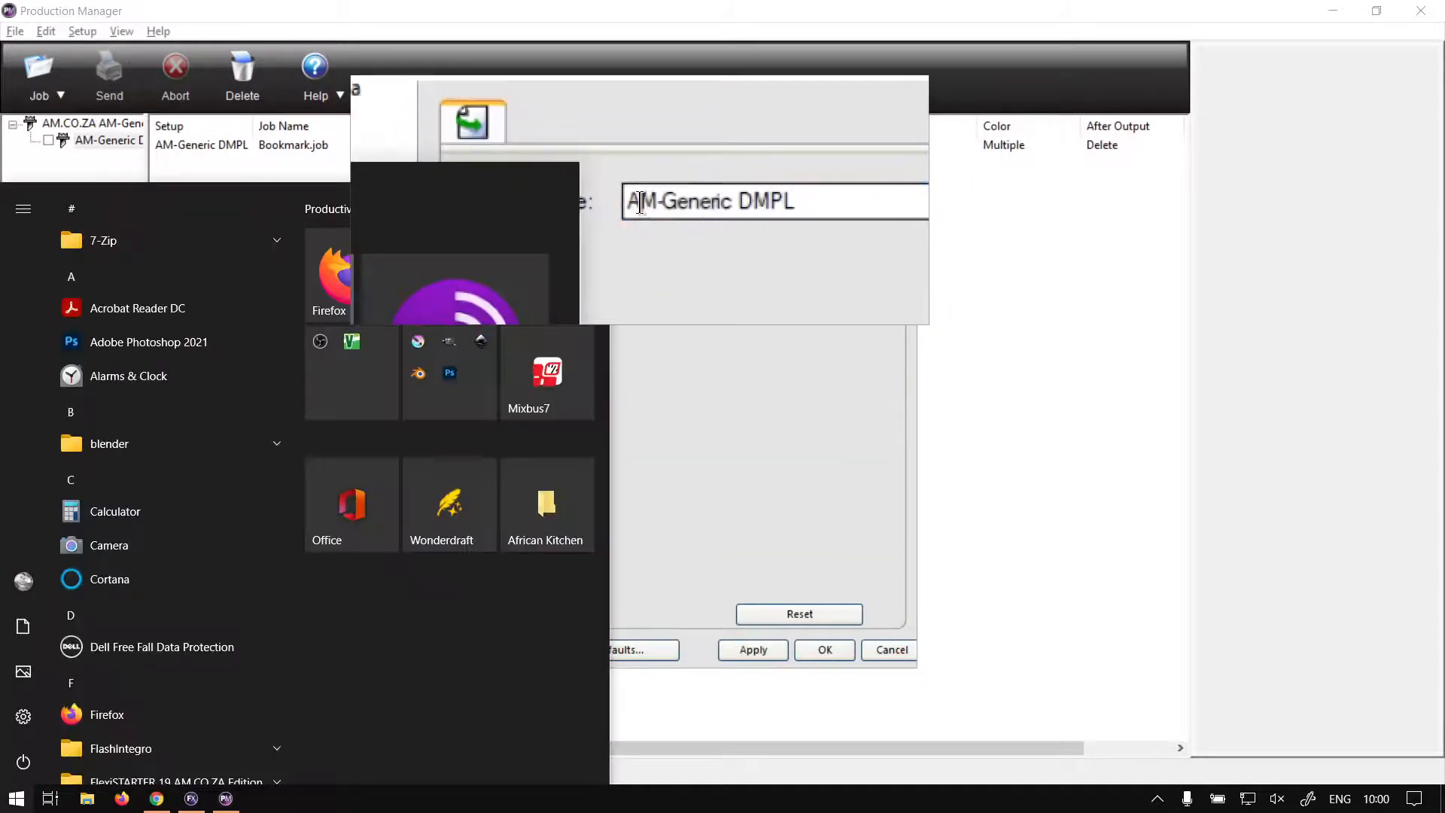
key("super")
left_click(637, 199)
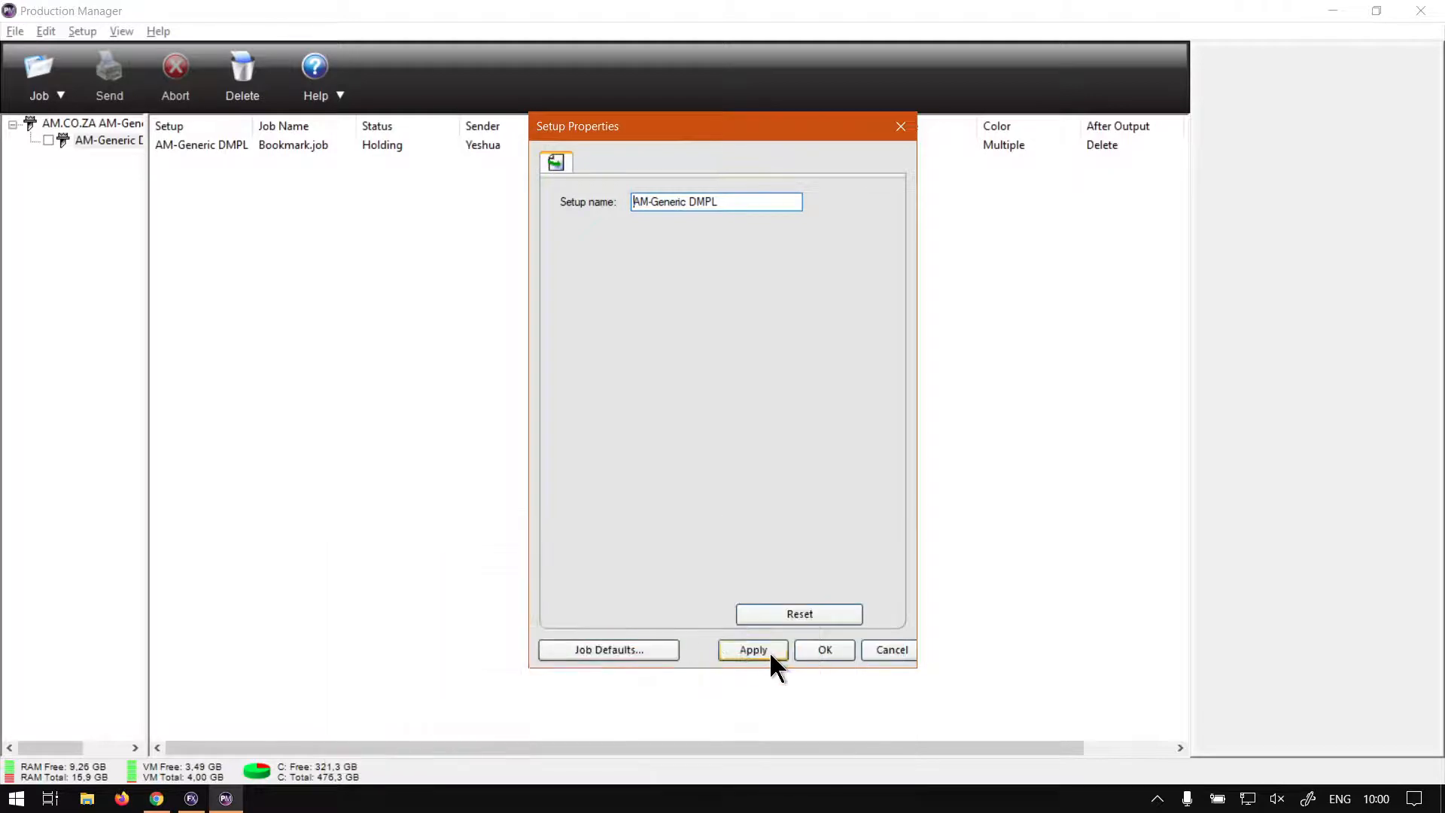
left_click(842, 651)
- Look through the media size and output pages in the default job properties of the AM-Generic DMPL setup
right_click(93, 142)
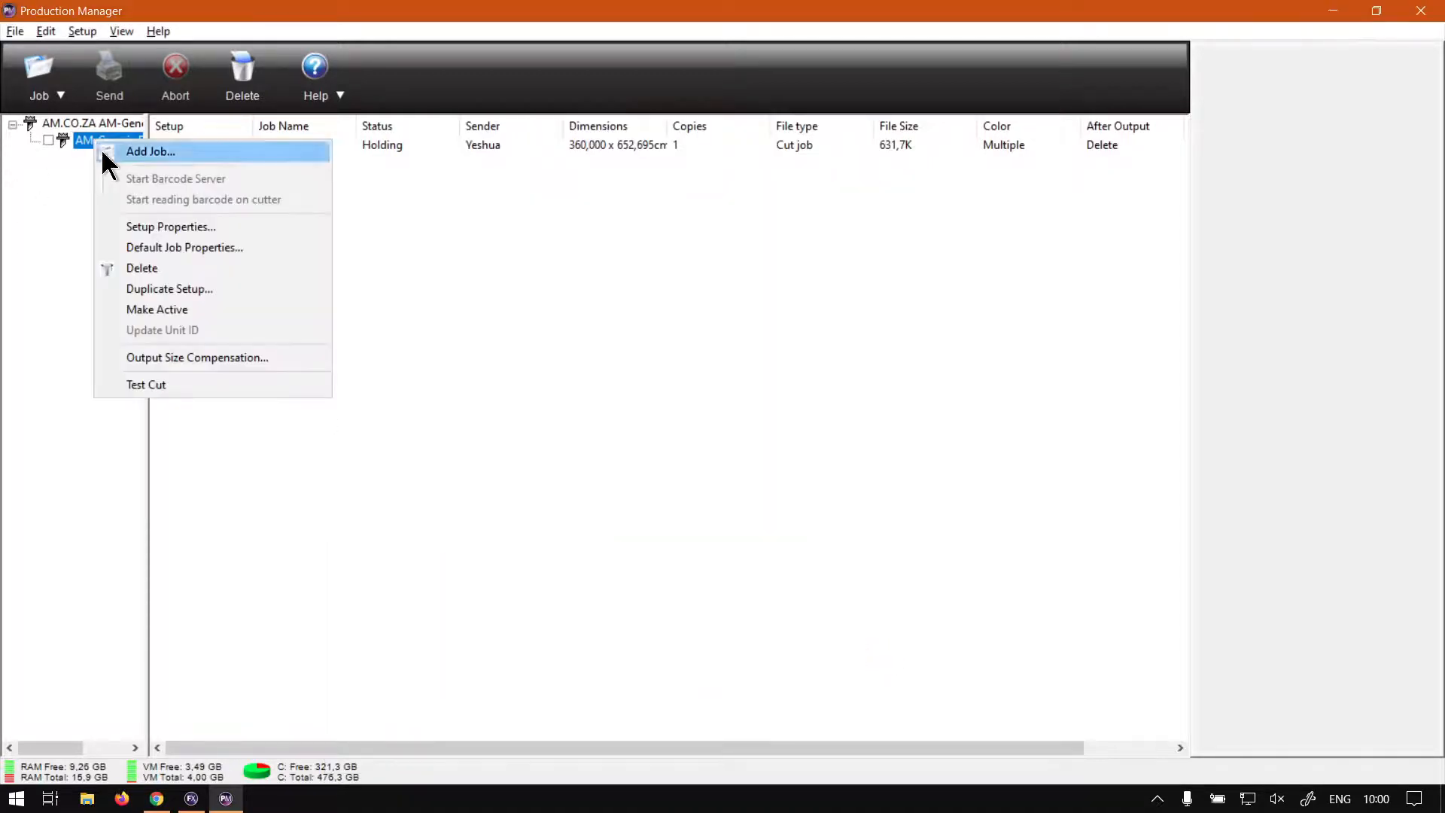
left_click(226, 252)
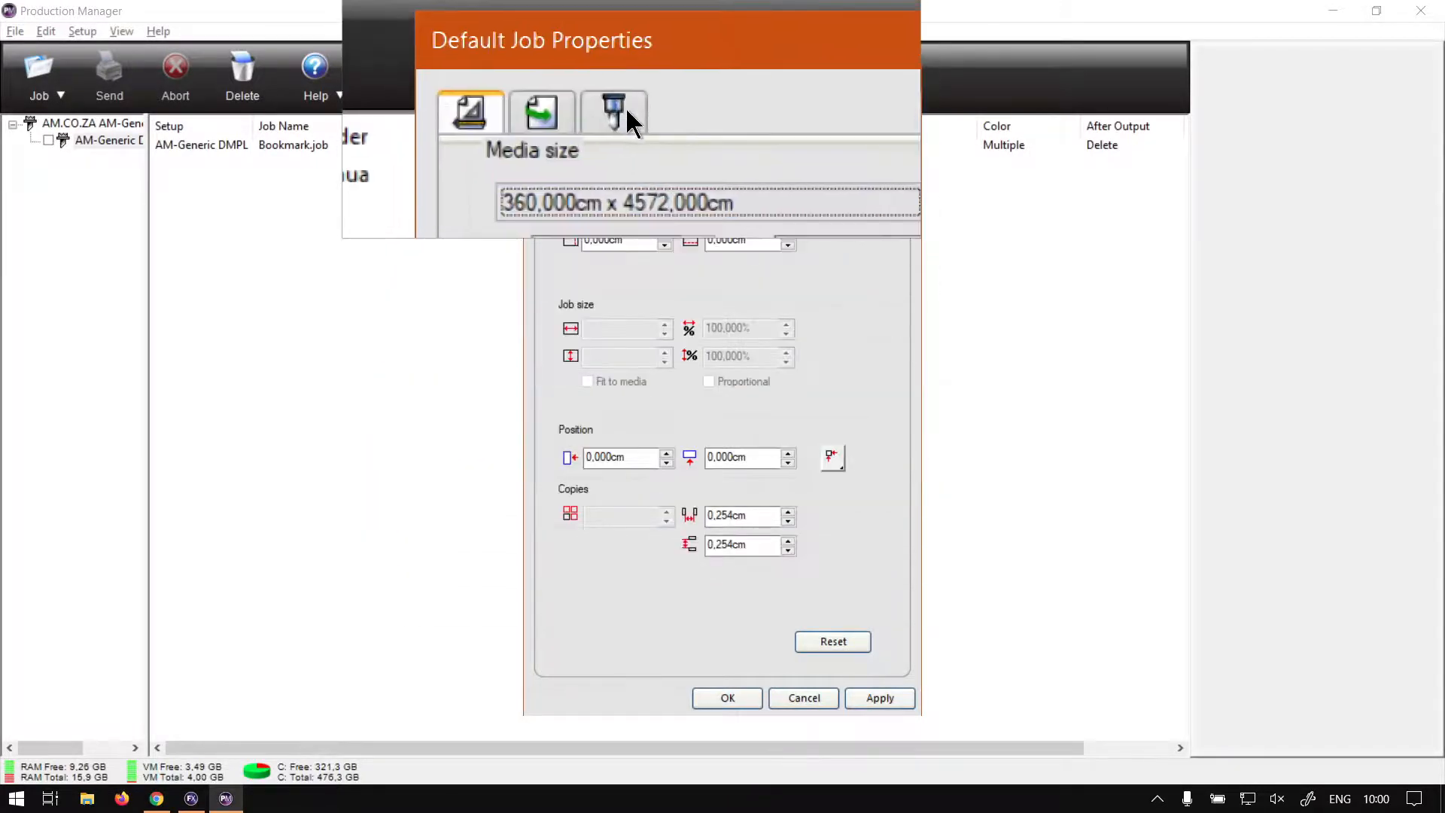
left_click(593, 121)
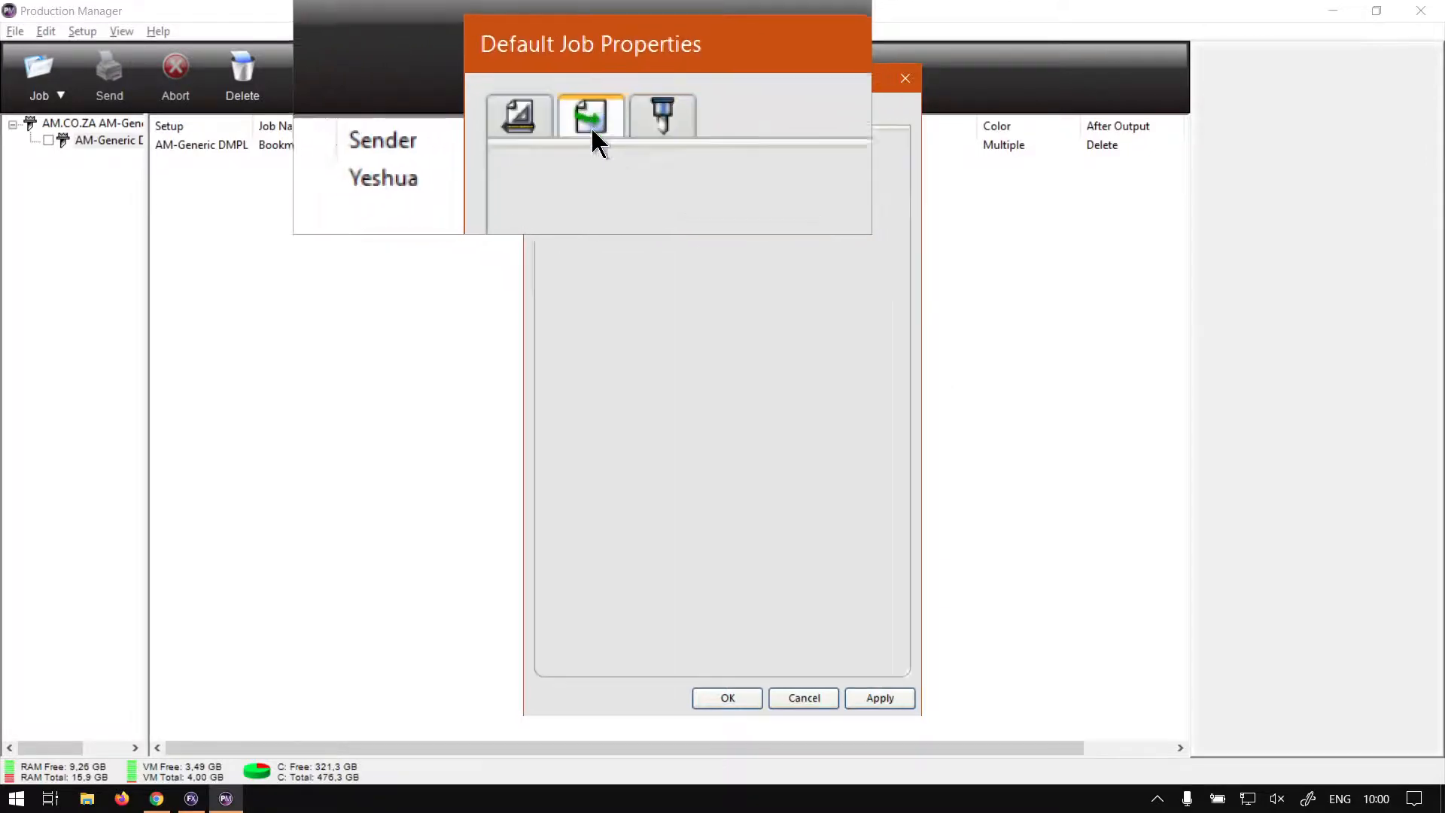
left_click(824, 696)
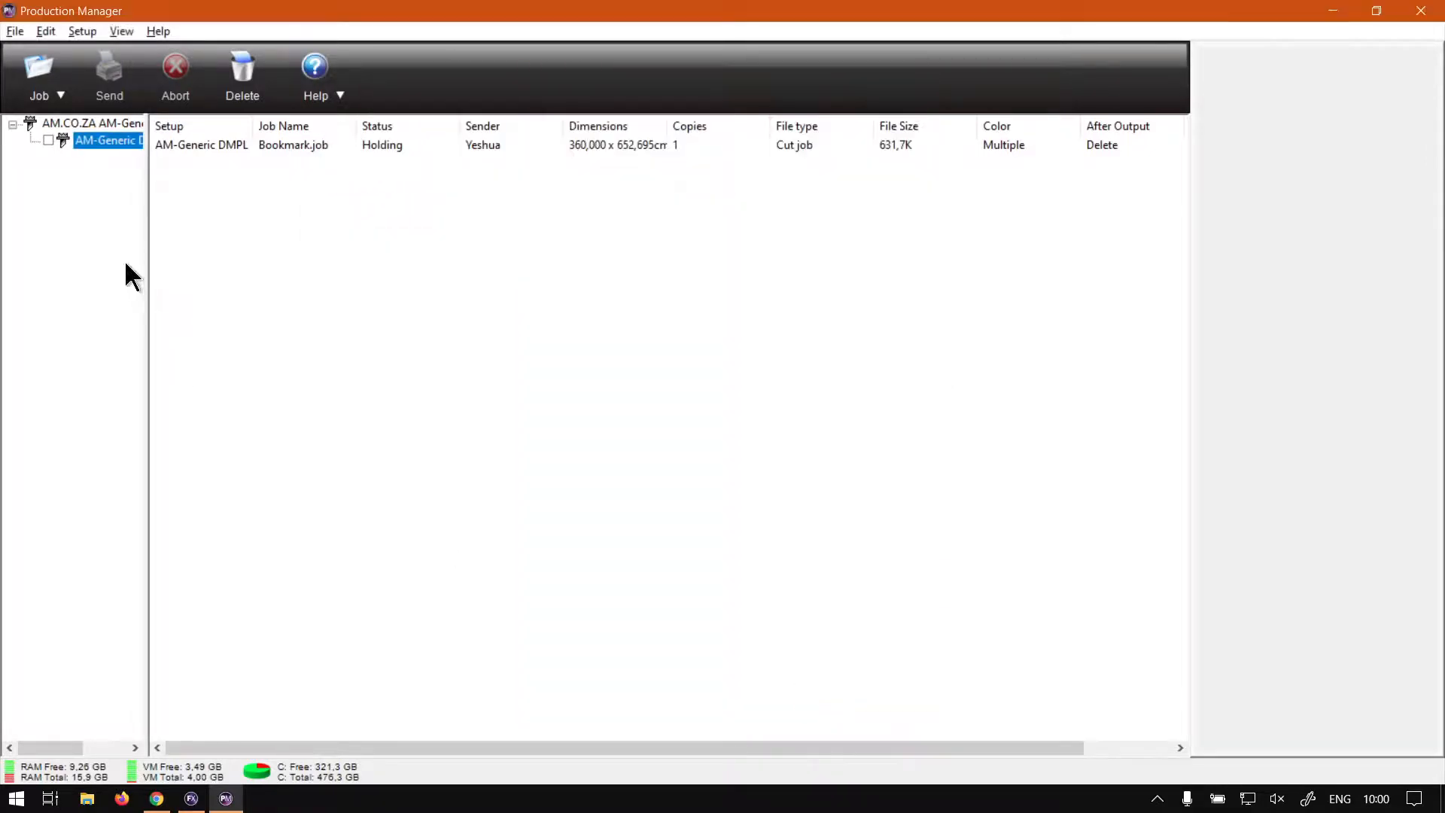
- Duplicate the AM-Generic DMPL setup under the name Test_AM-Generic DMPL_1 and dismiss its default job properties
right_click(105, 134)
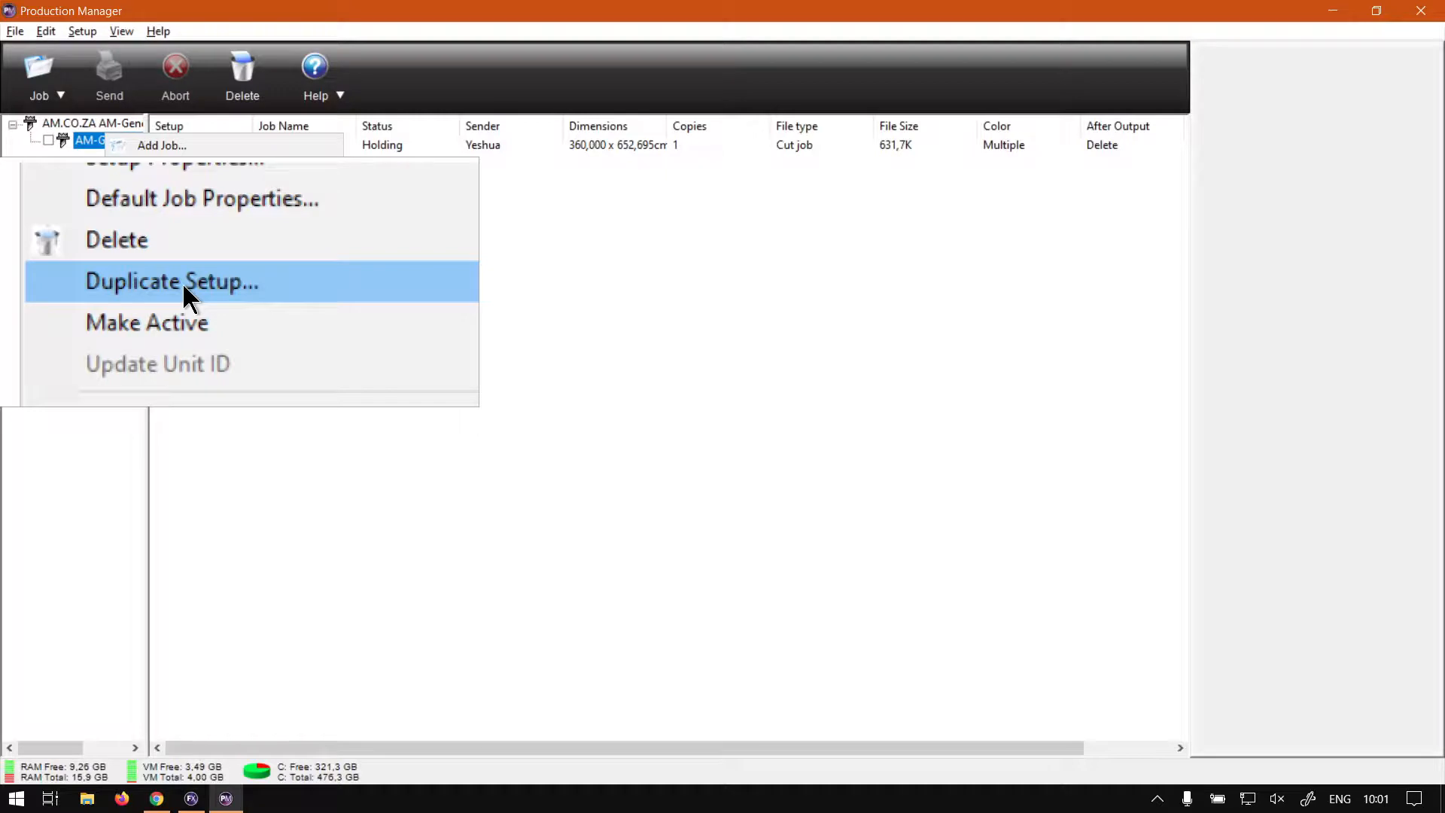
left_click(182, 282)
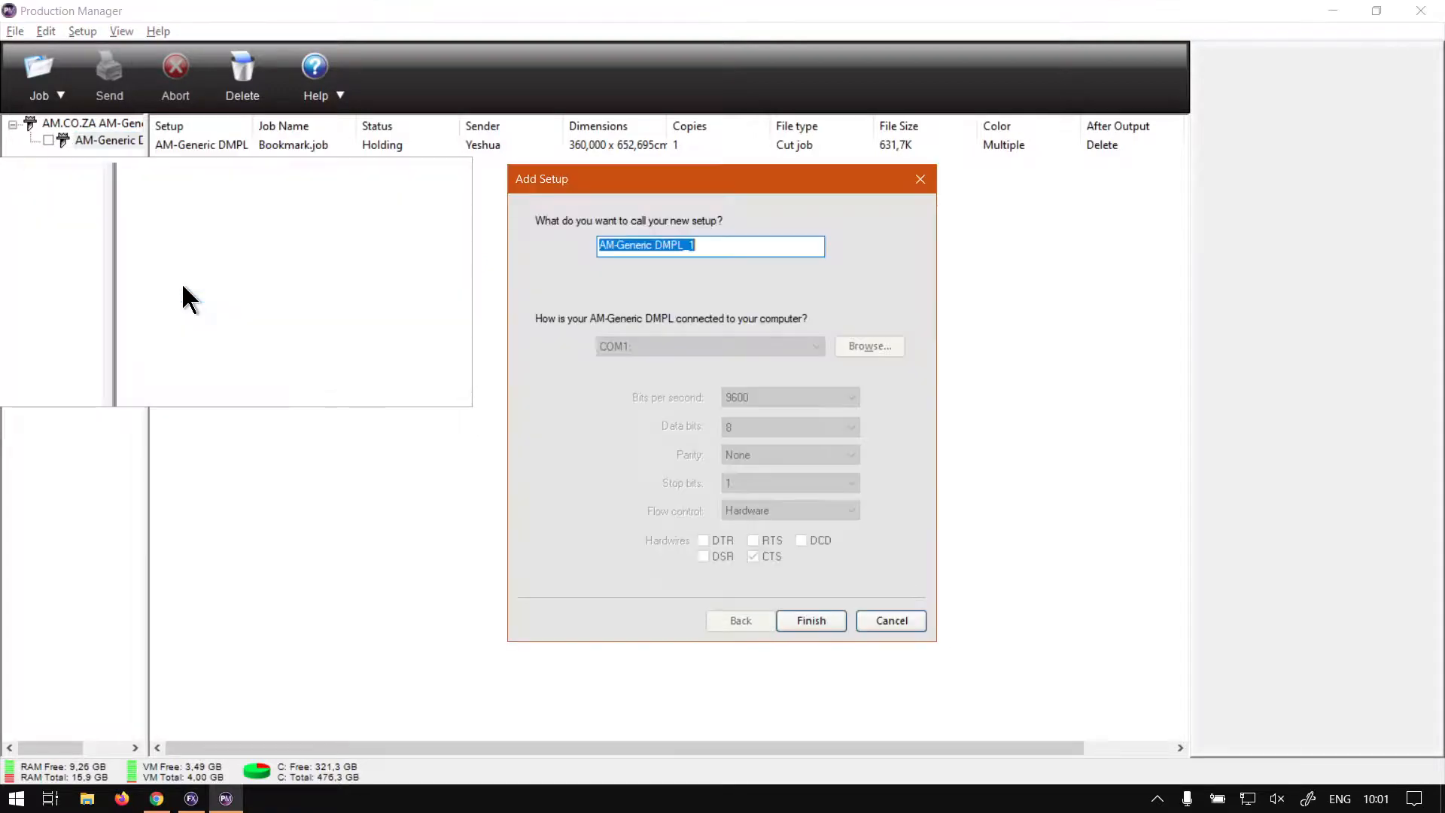
left_click(609, 246)
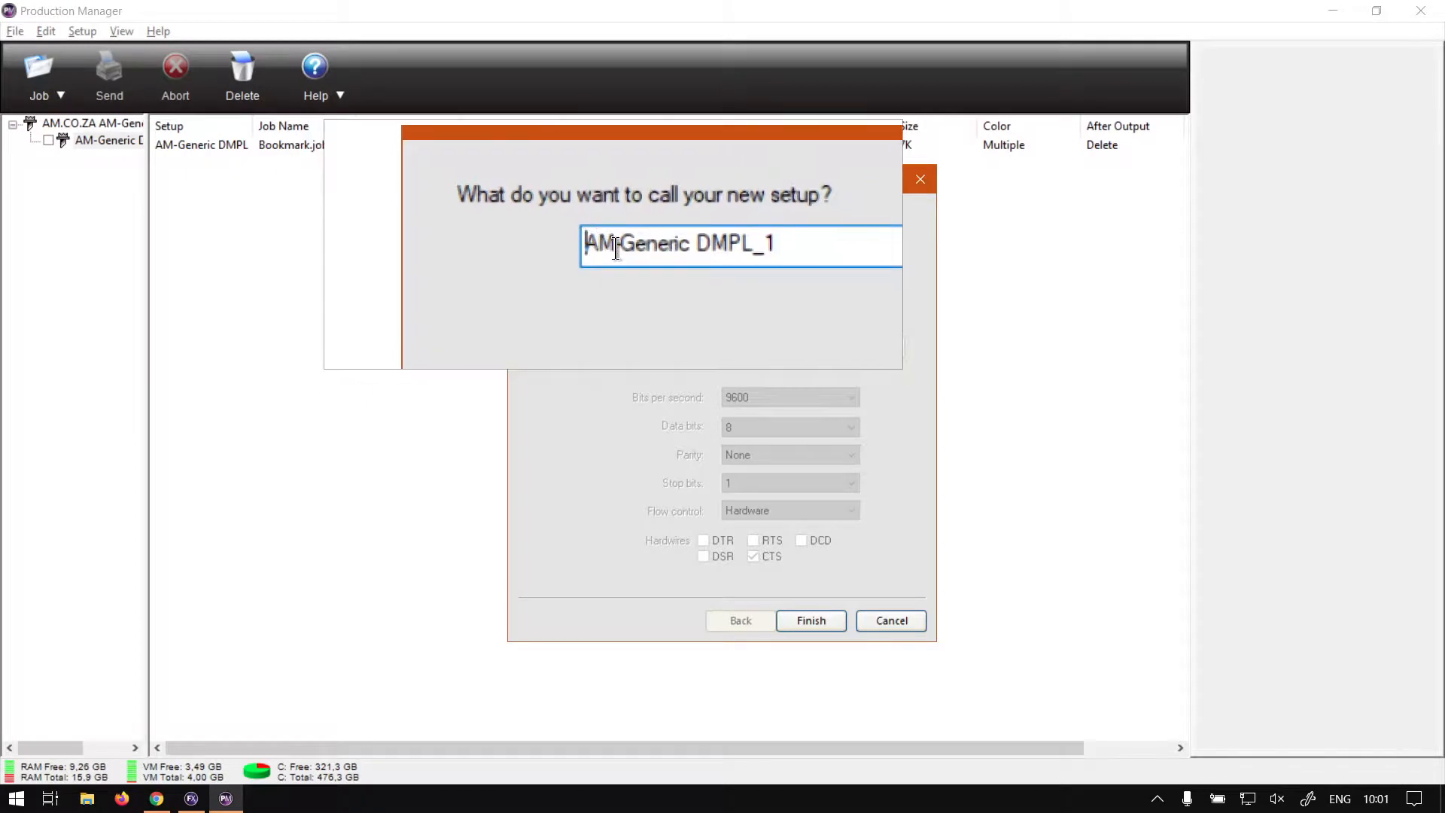
type("Test")
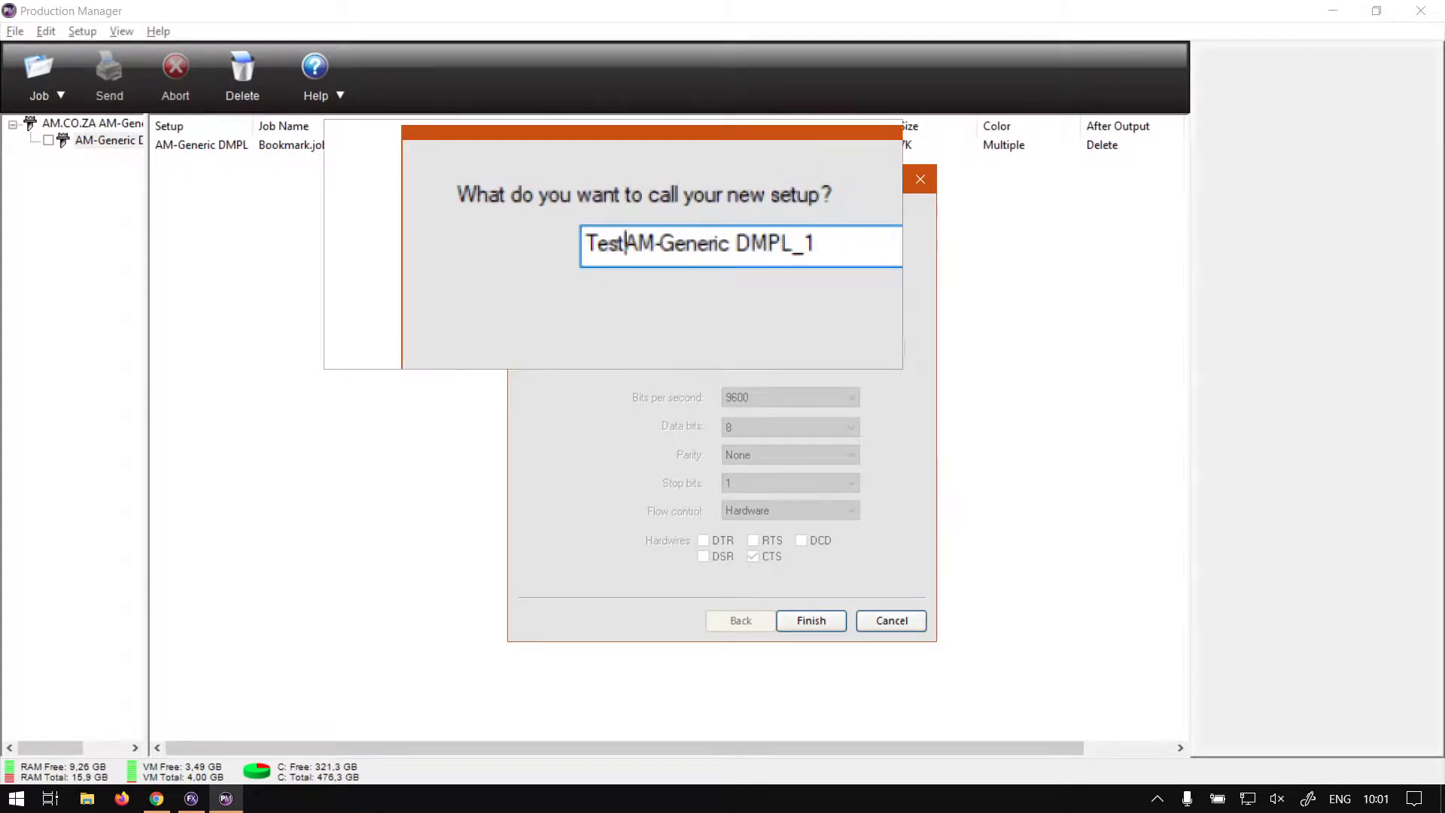
type("-")
key("BackSpace")
type("_")
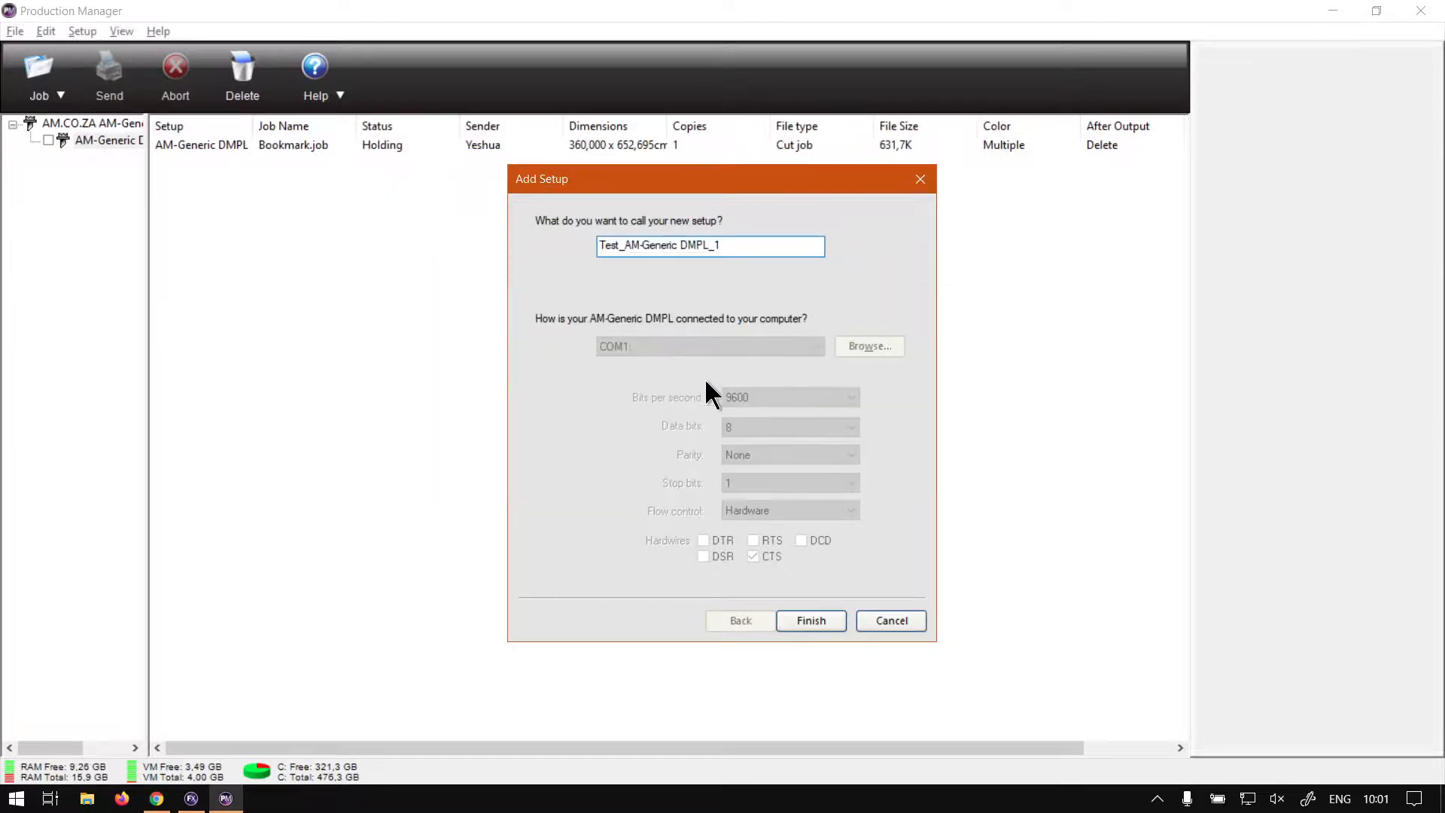
left_click(825, 624)
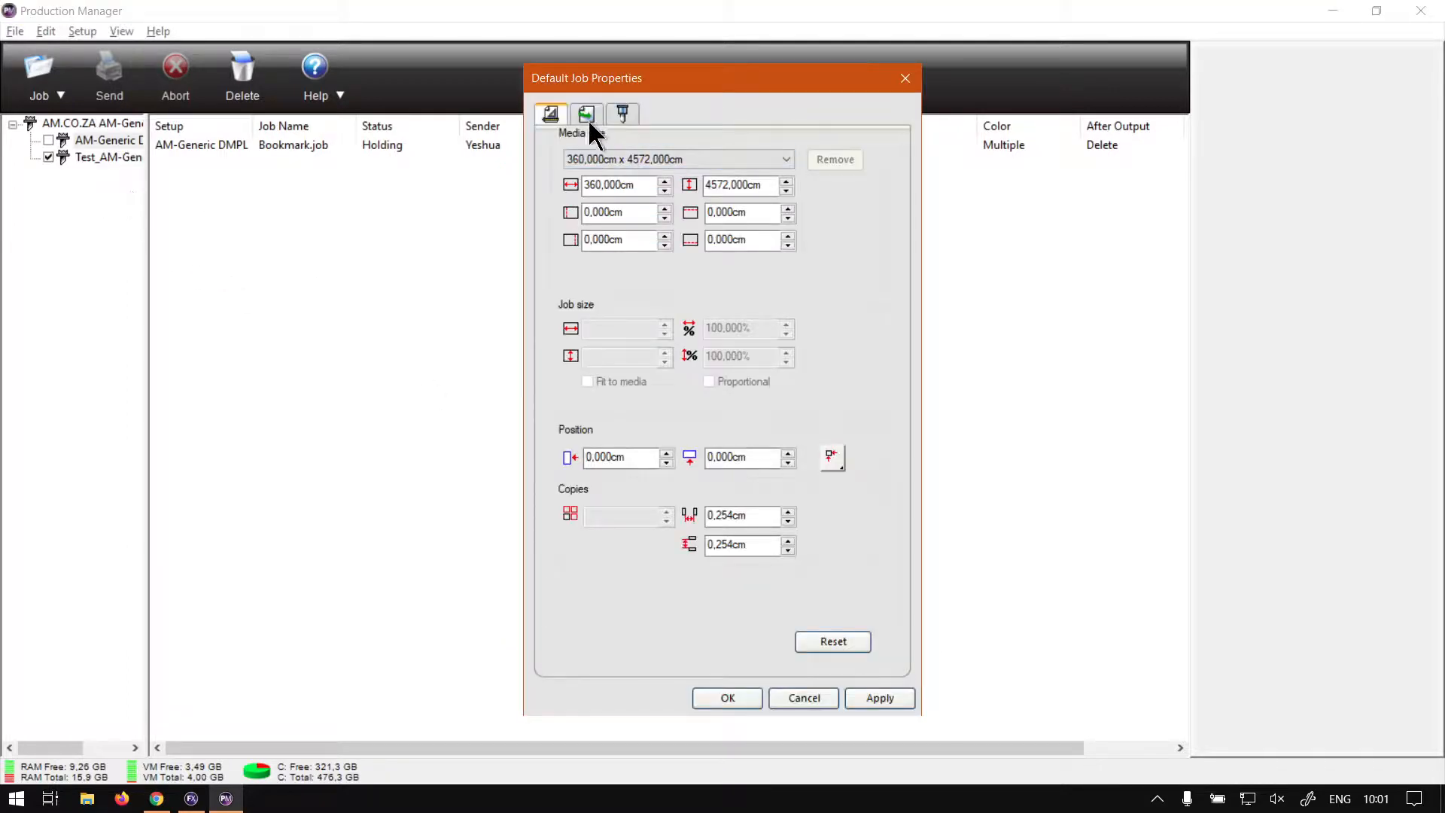
left_click(821, 699)
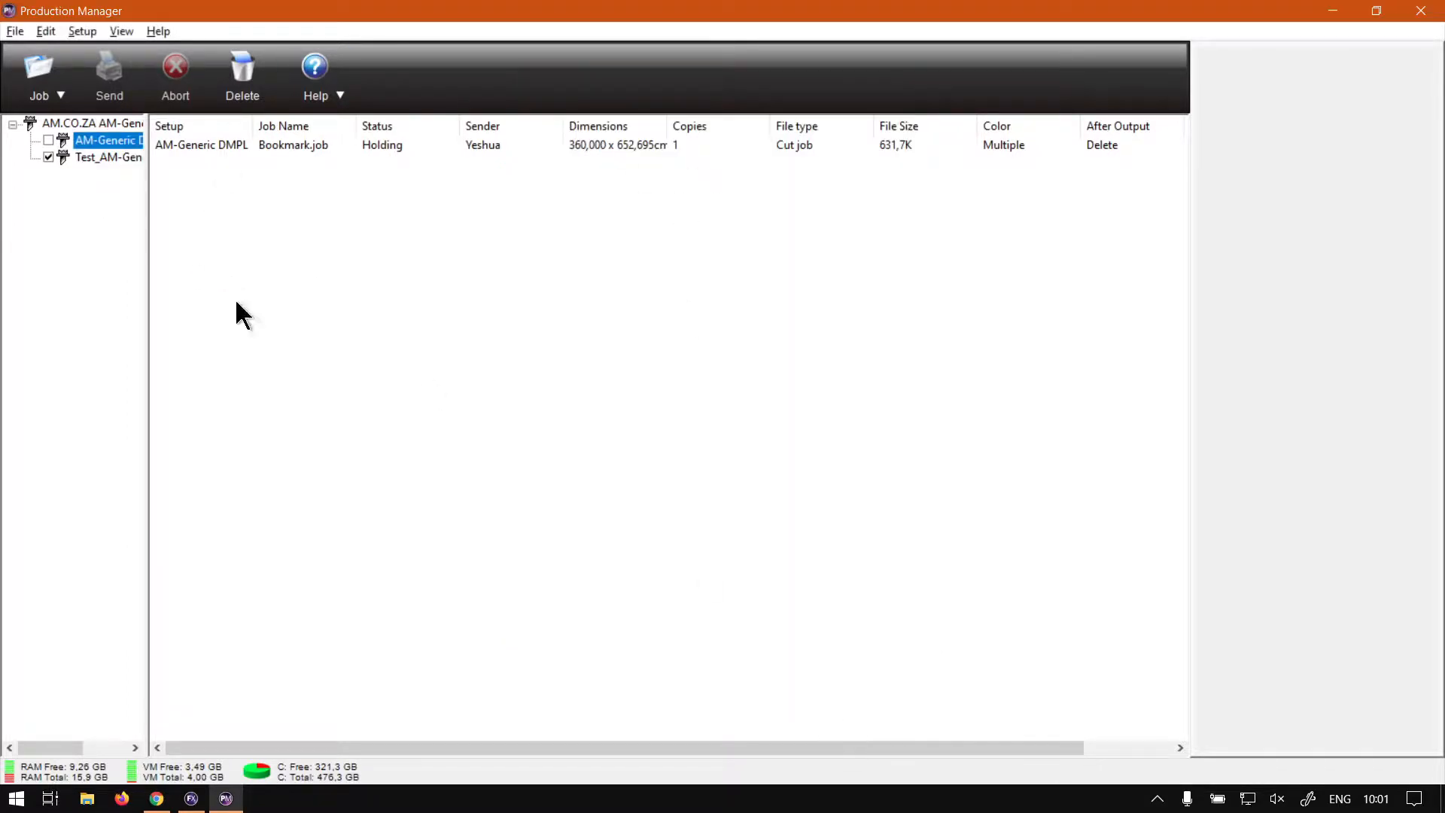
- Compare the job lists of the AM-Generic DMPL setup, the Test_AM-Generic DMPL_1 setup and their parent cutter
left_click(95, 158)
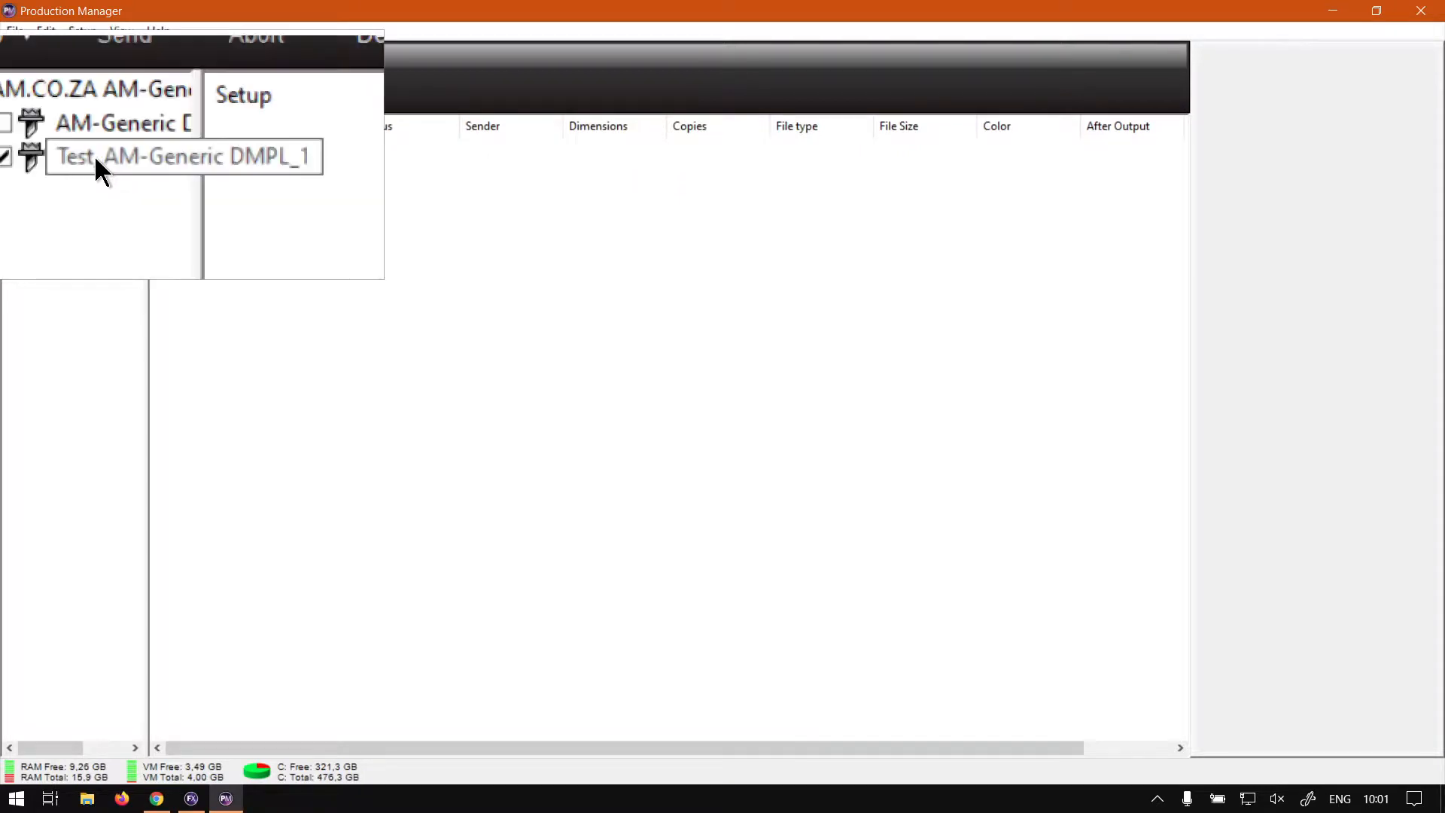
left_click(73, 156)
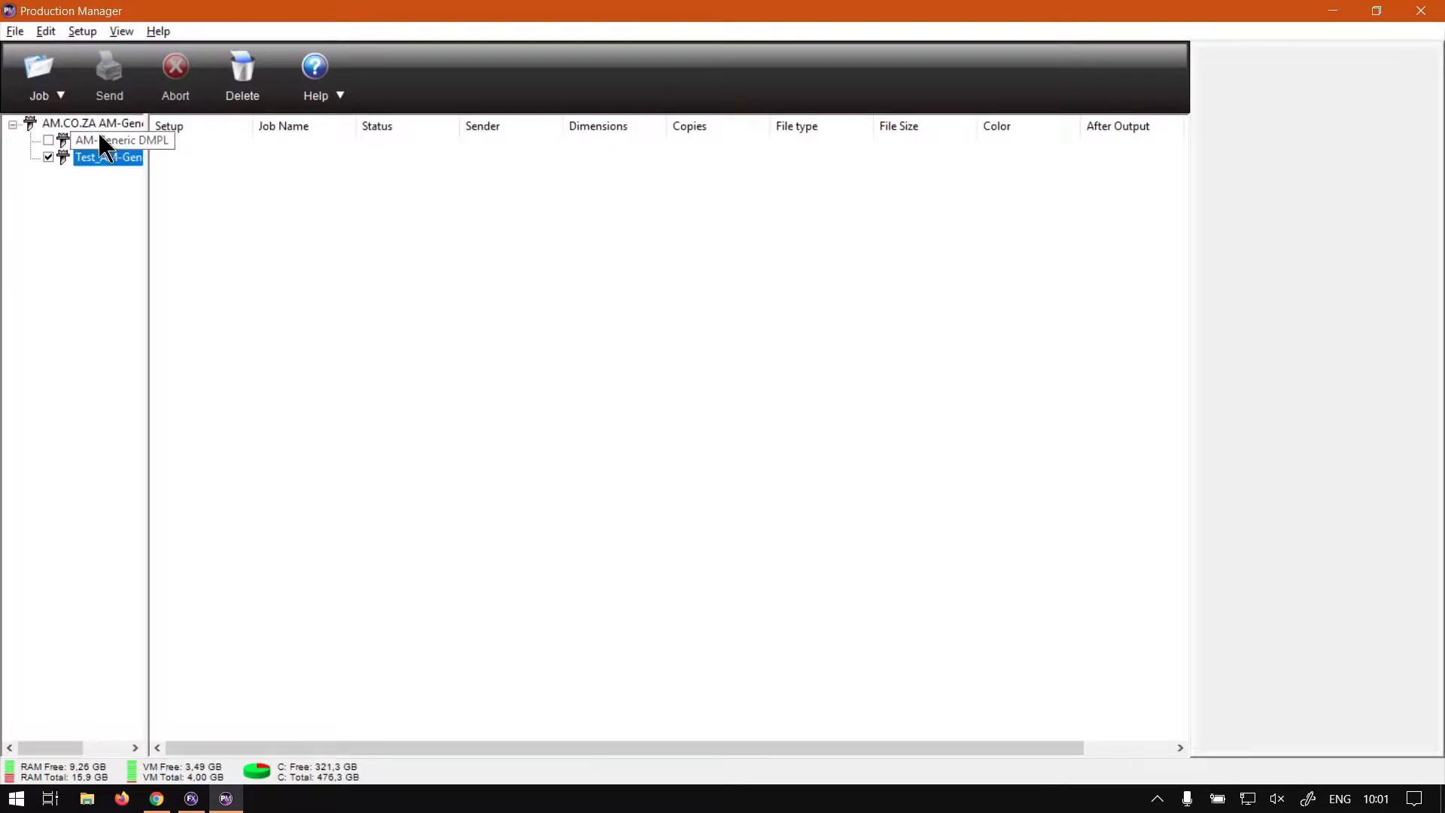
left_click(105, 140)
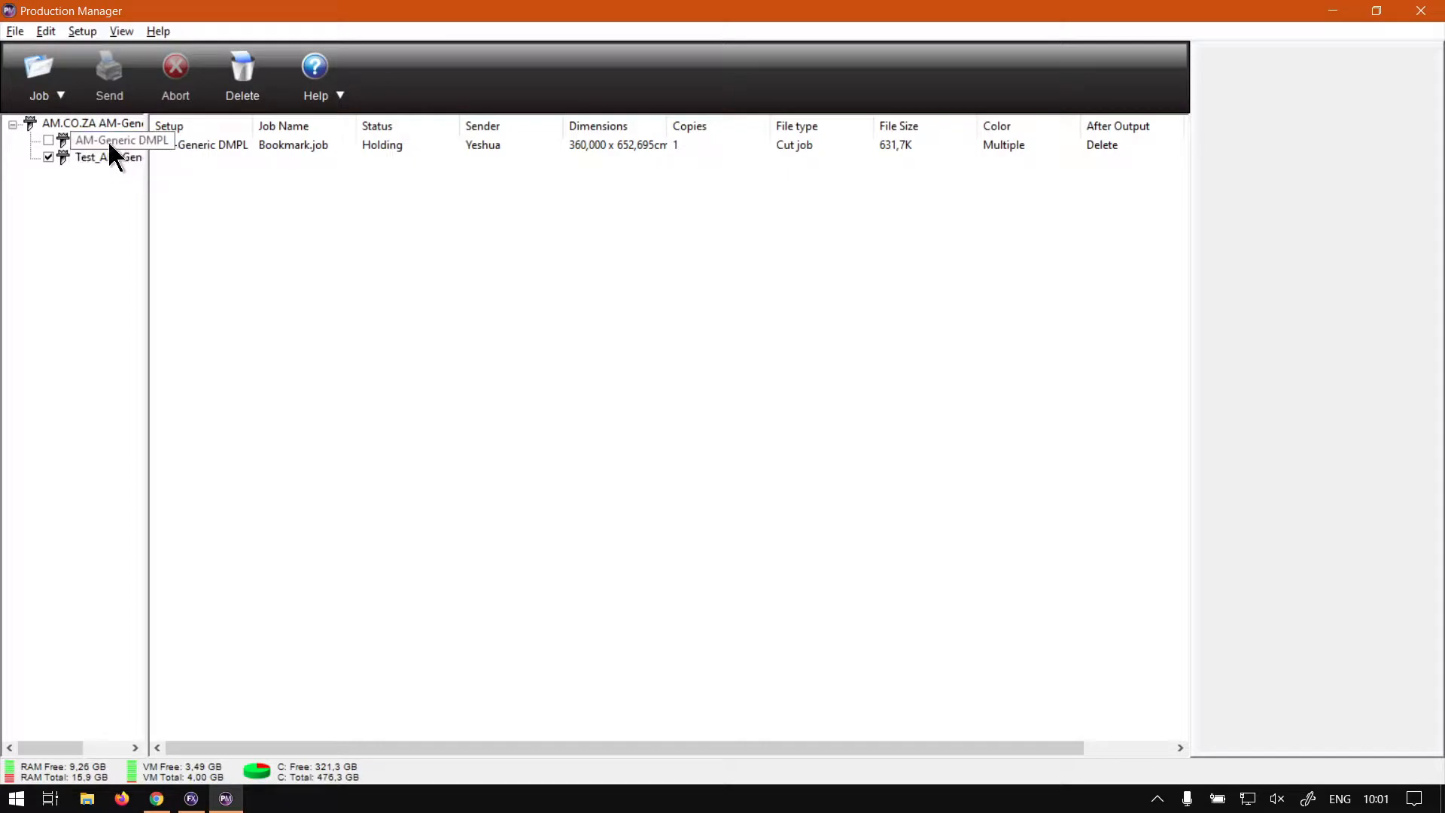
left_click(107, 154)
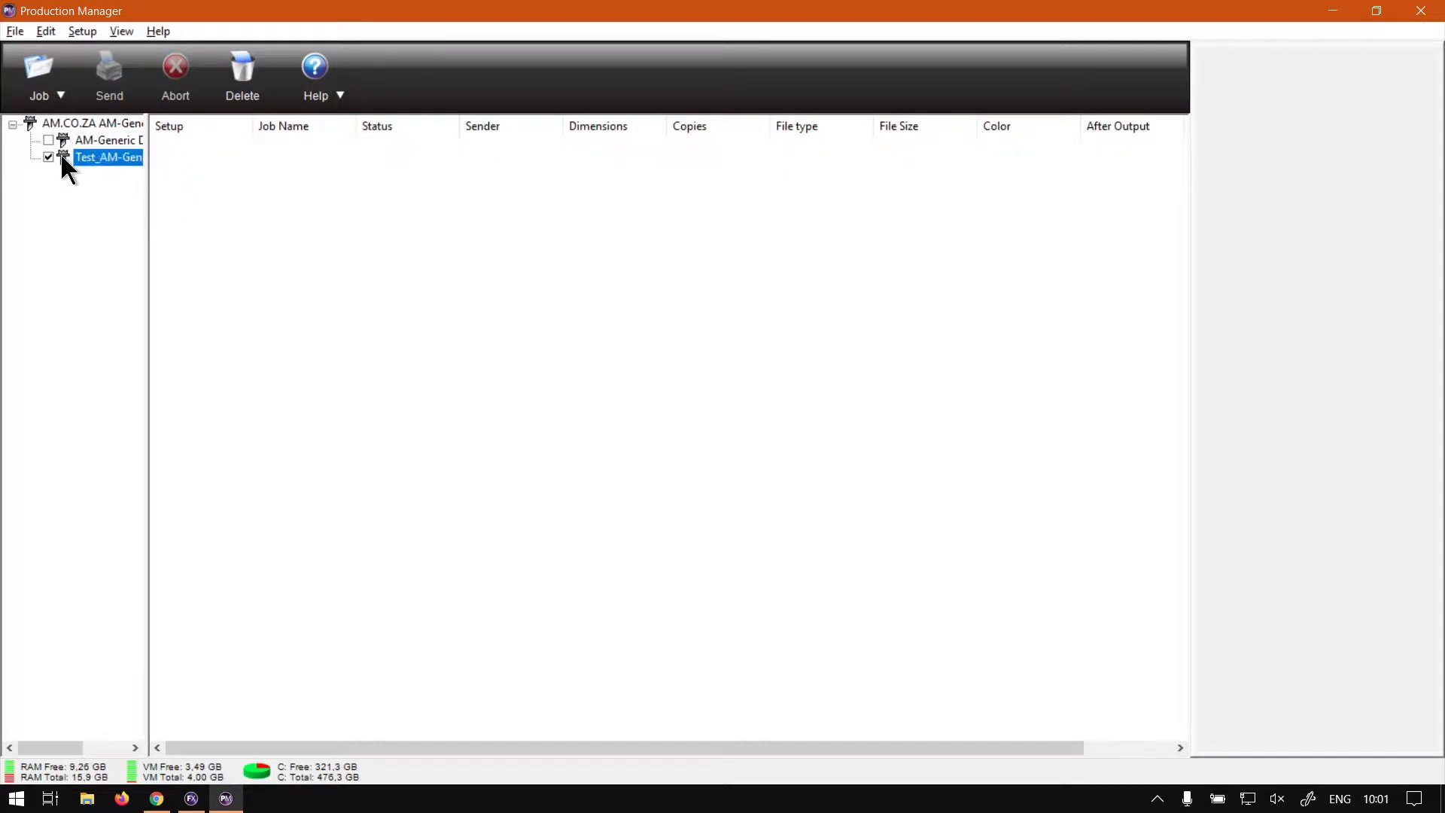
left_click(106, 128)
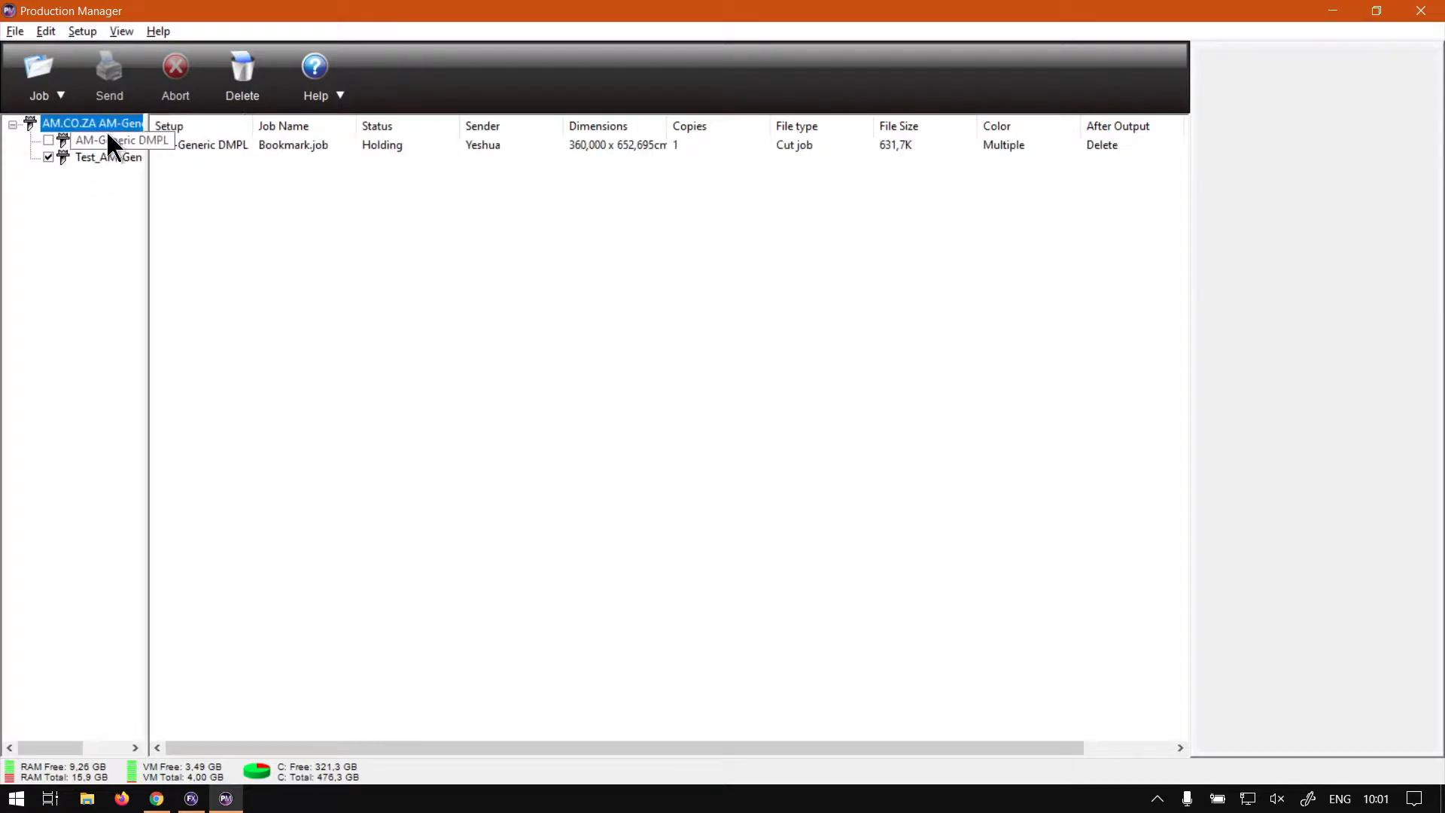
left_click(98, 160)
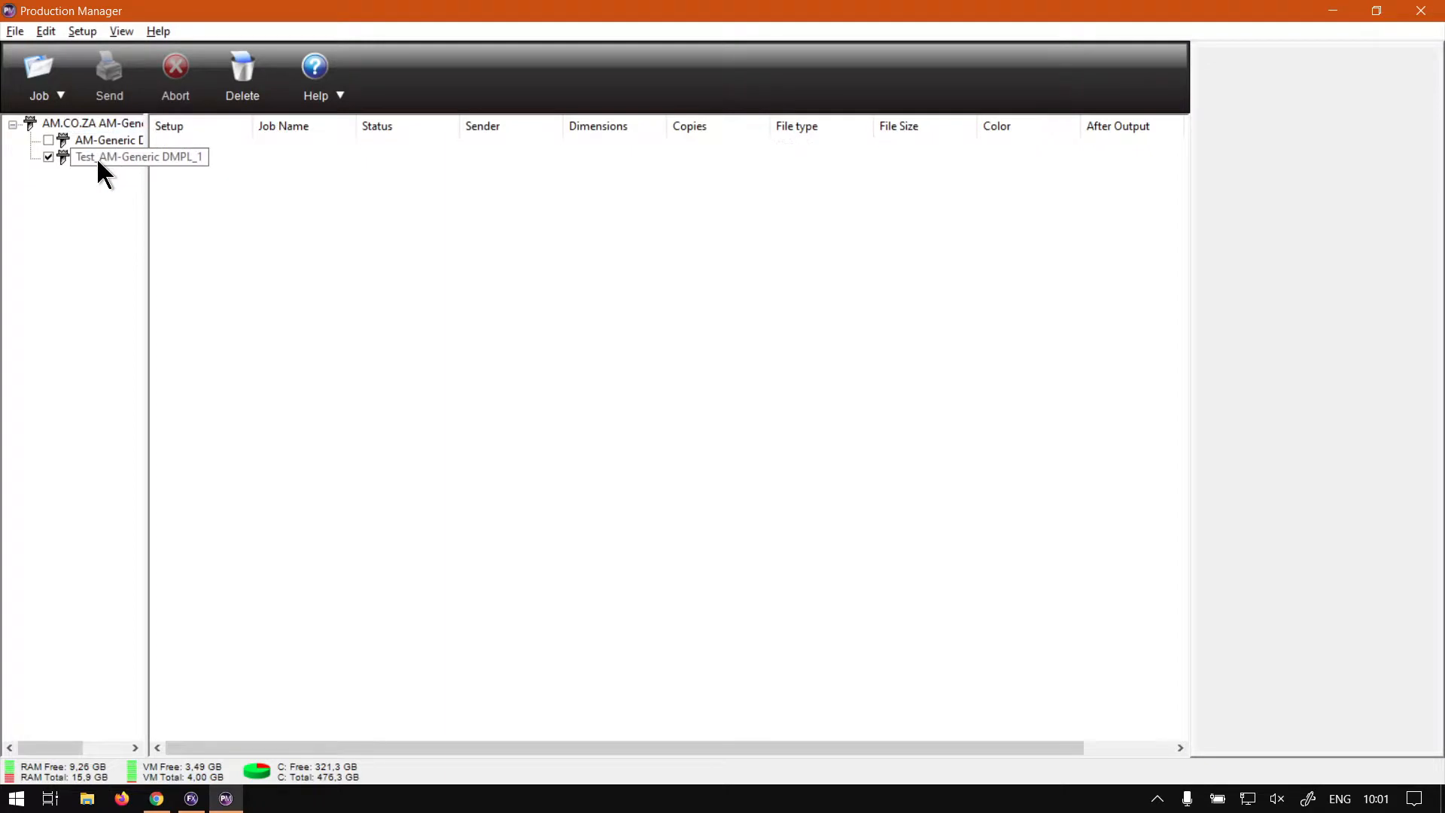
- Inspect the Make Active option of Test_AM-Generic DMPL_1, then try switching the active setup to AM-Generic DMPL and back
right_click(97, 157)
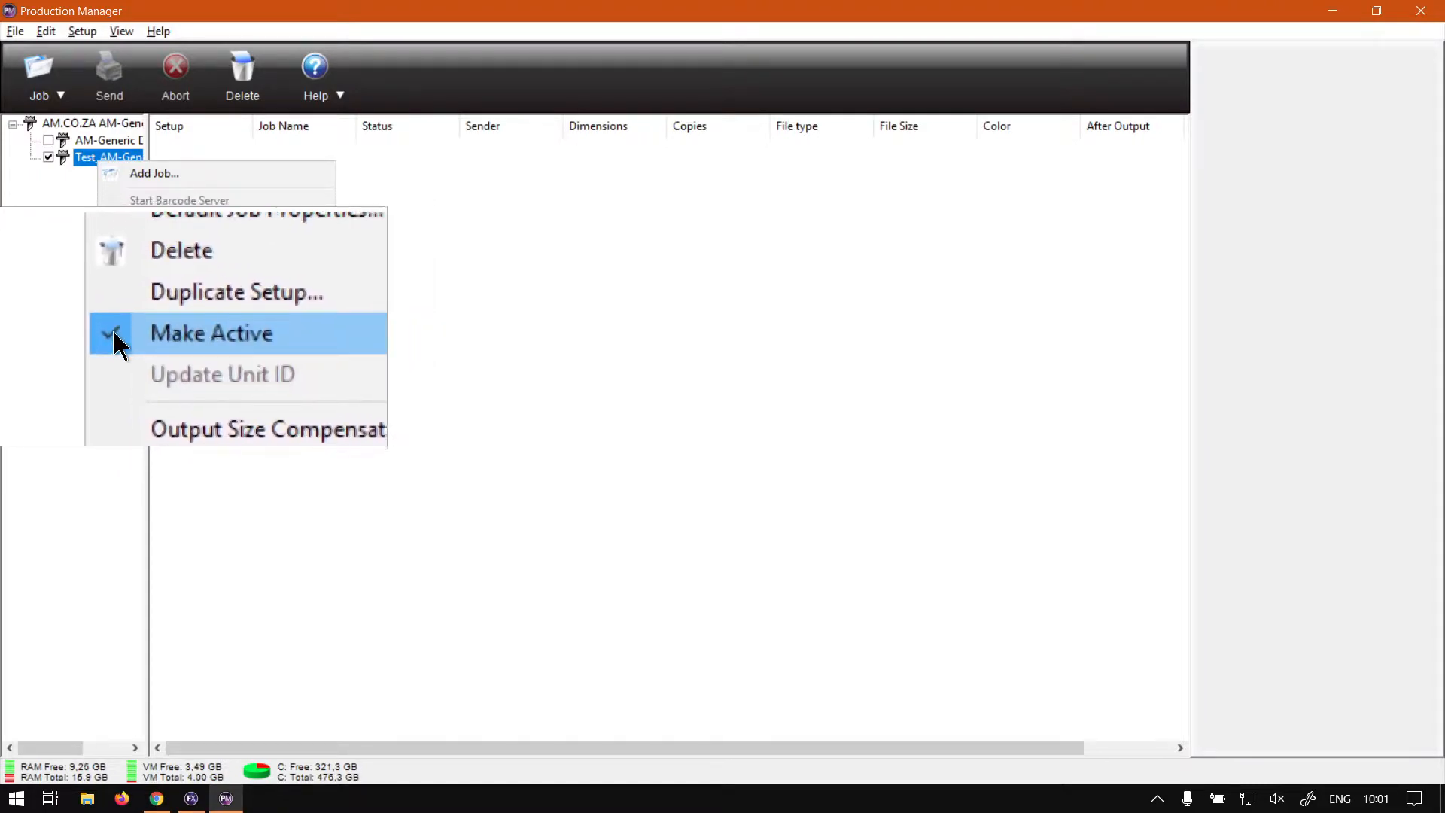
left_click(53, 210)
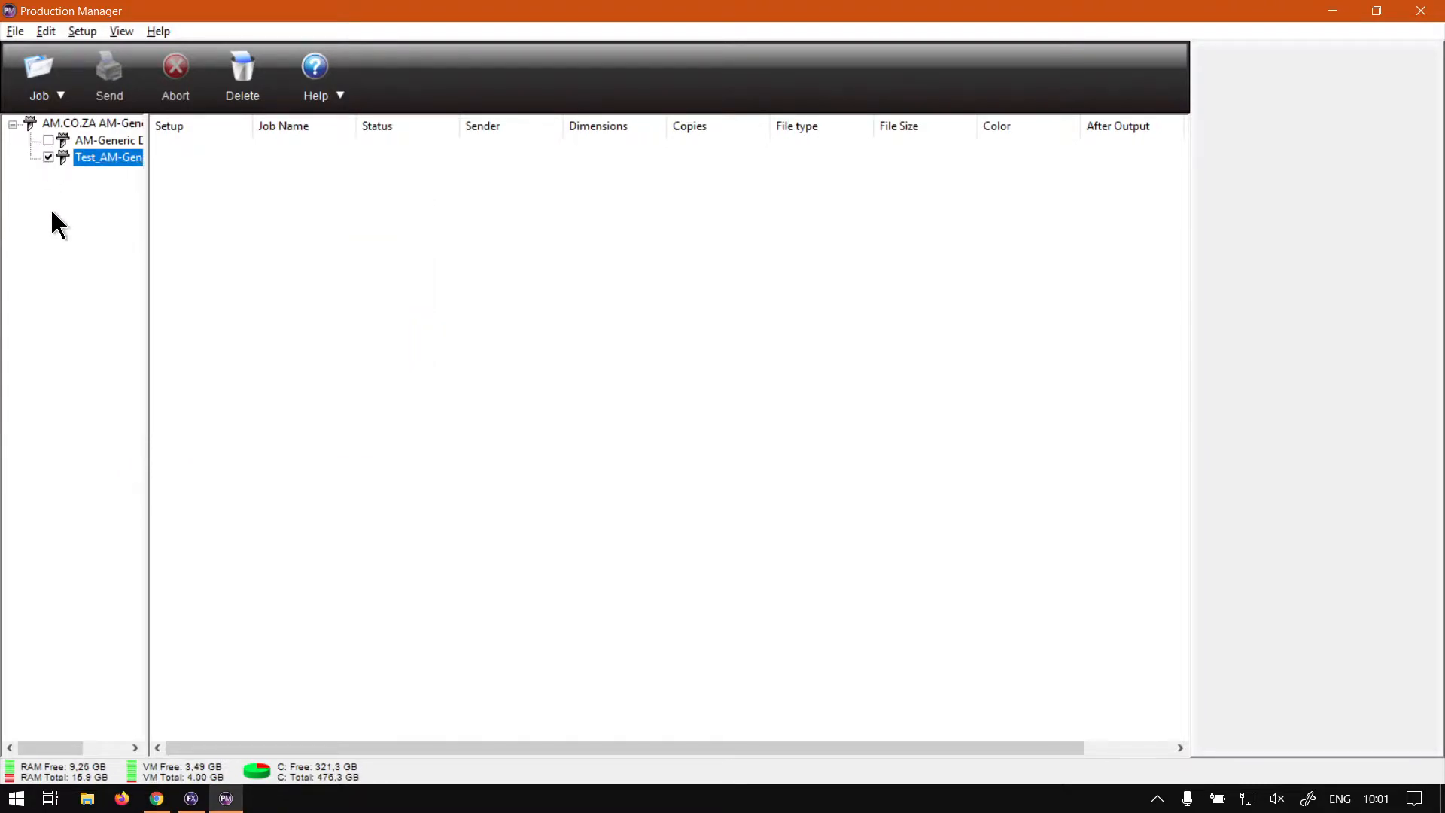
left_click(45, 137)
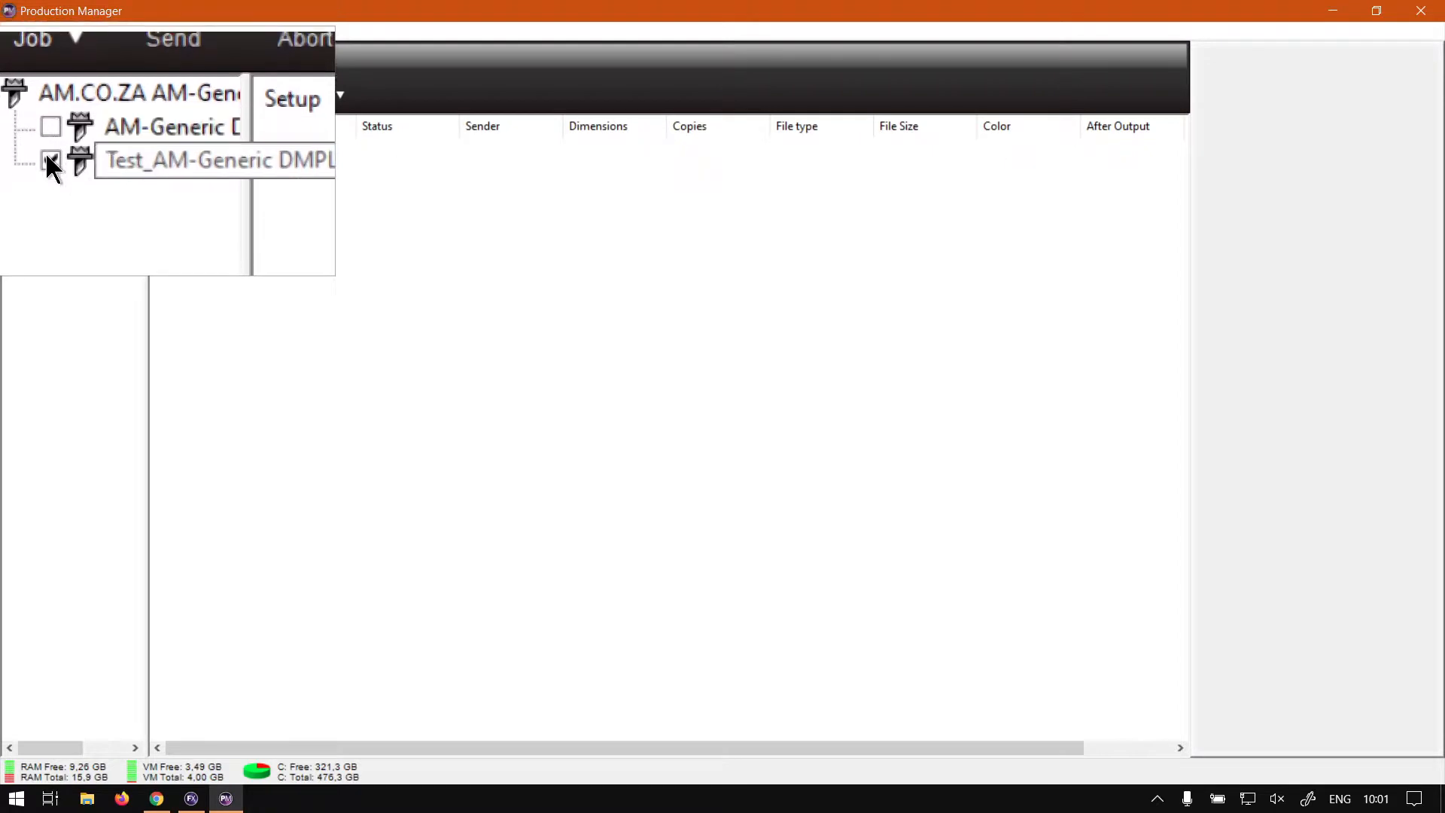
left_click(48, 158)
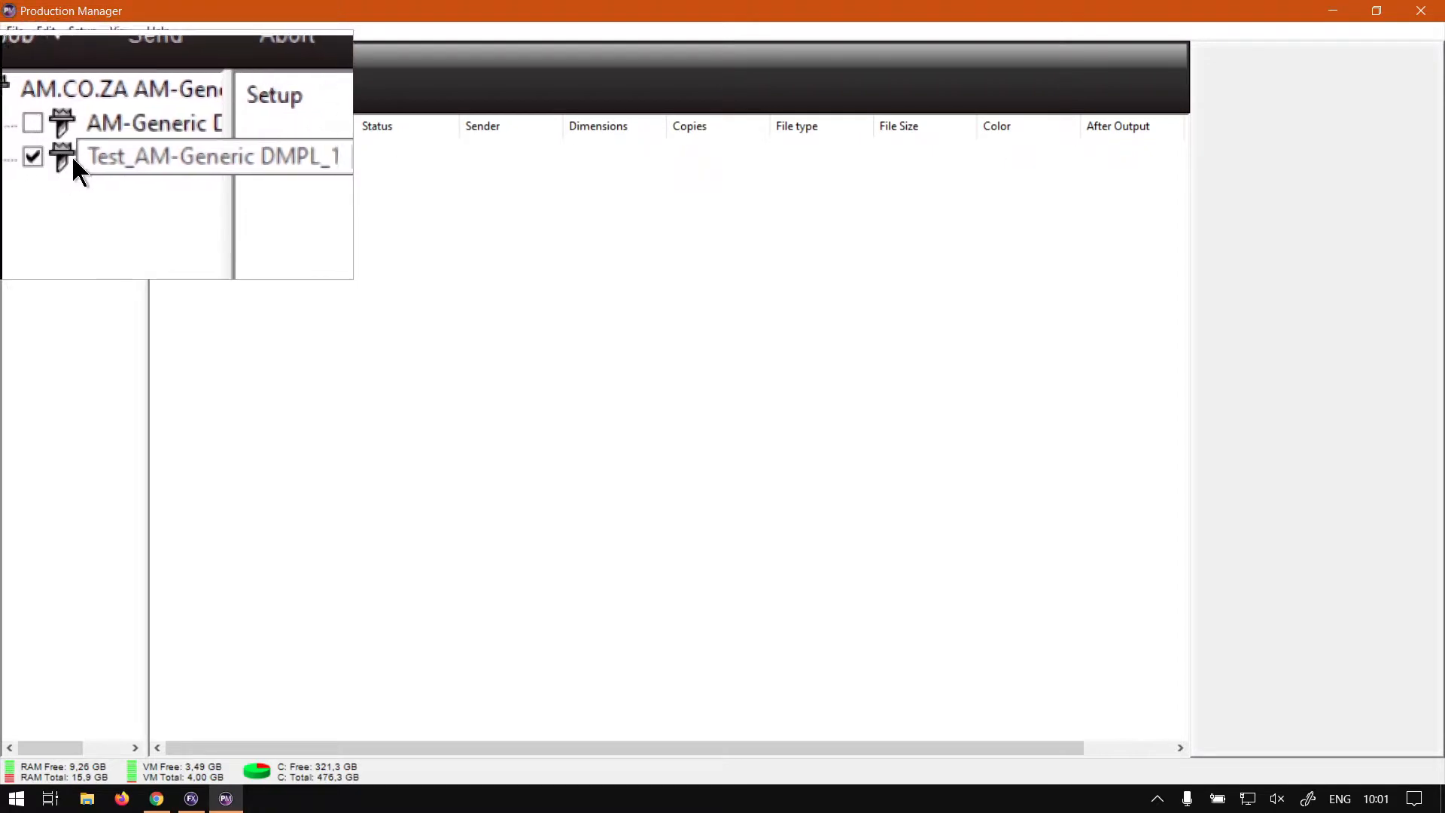
- Collapse and expand the setup list under the parent AM.CO.ZA cutter, dismissing its port settings without changes
left_click(15, 125)
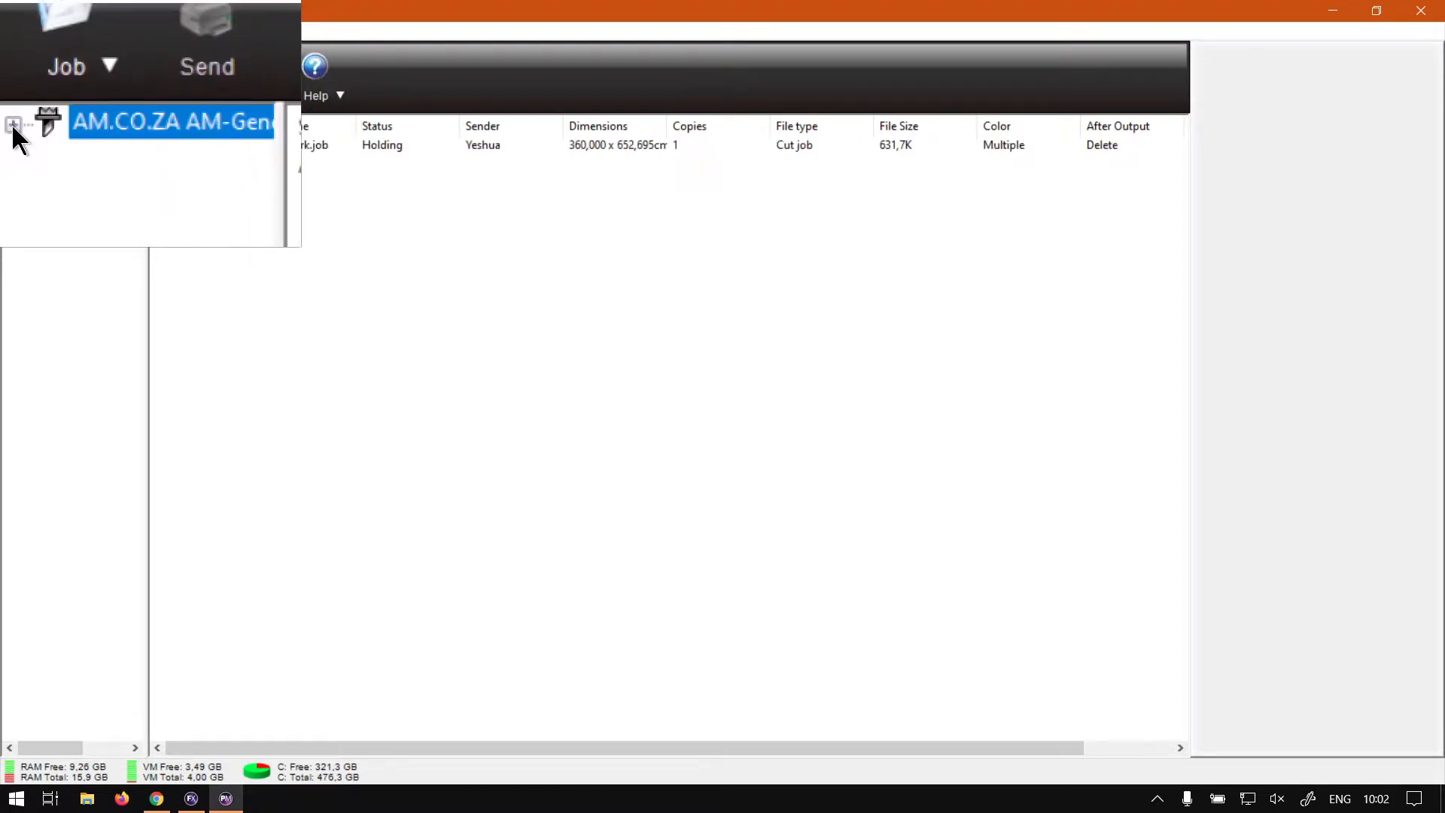
left_click(15, 126)
left_click(14, 125)
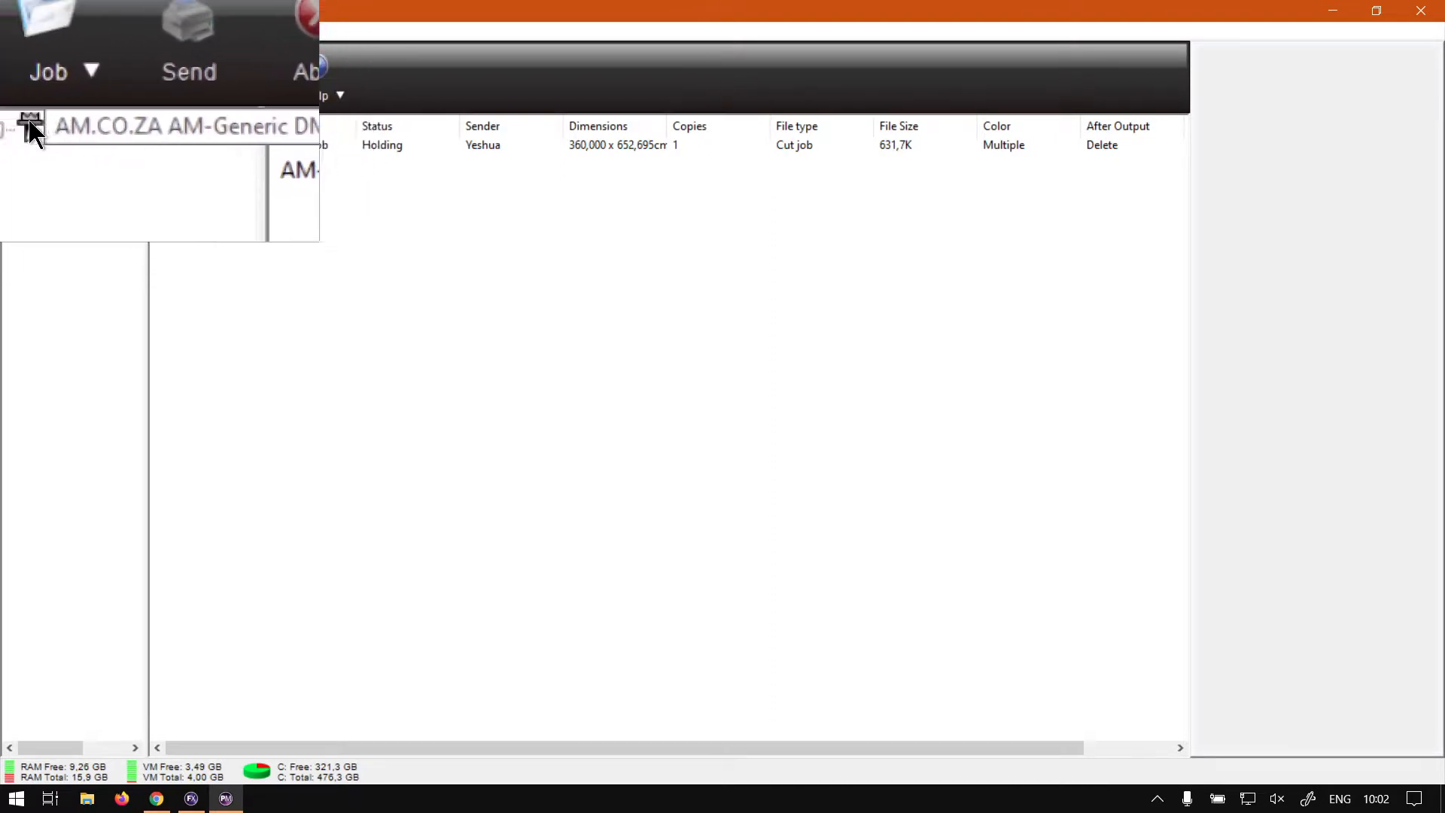
left_click(14, 126)
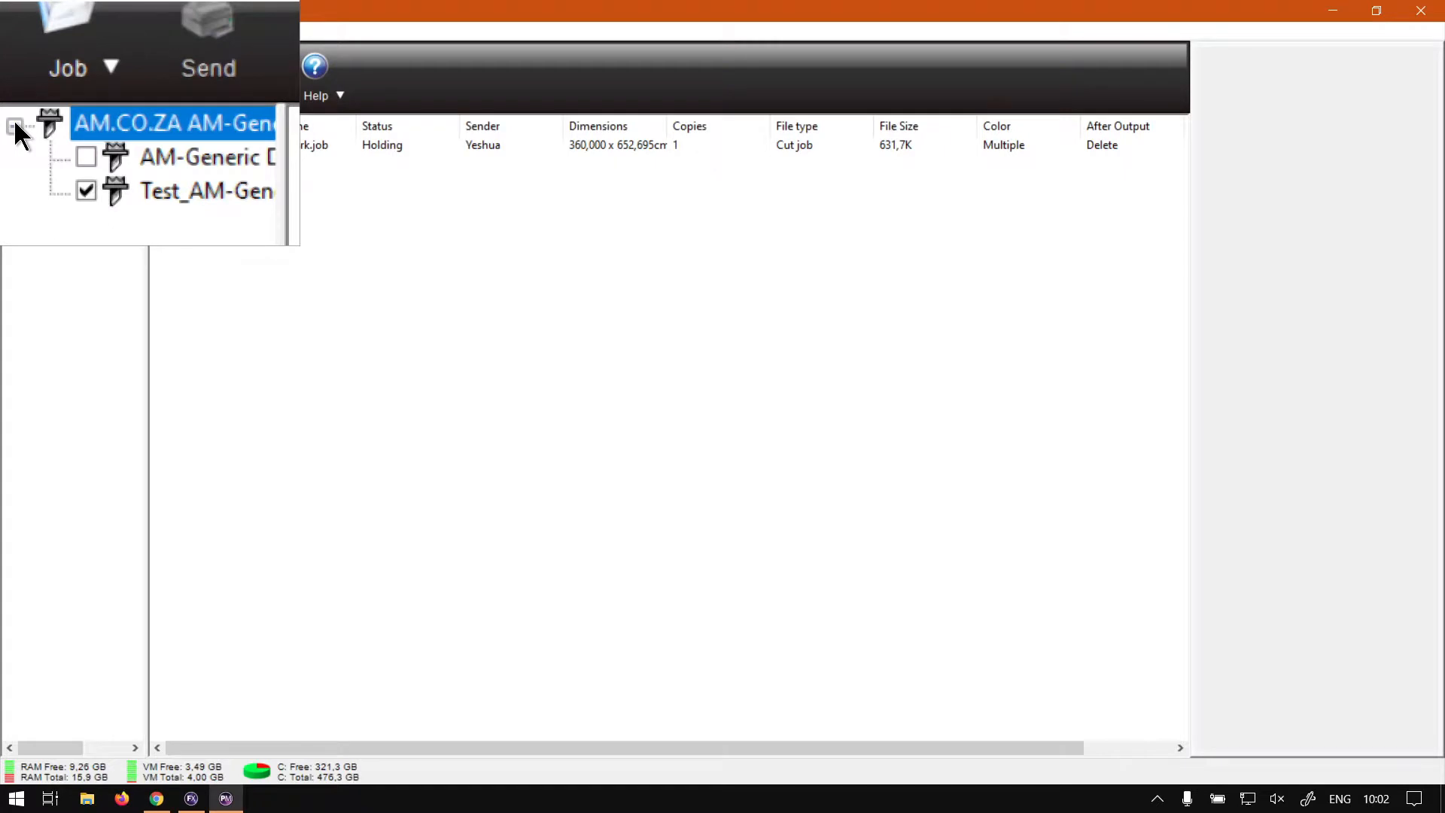
double_click(14, 125)
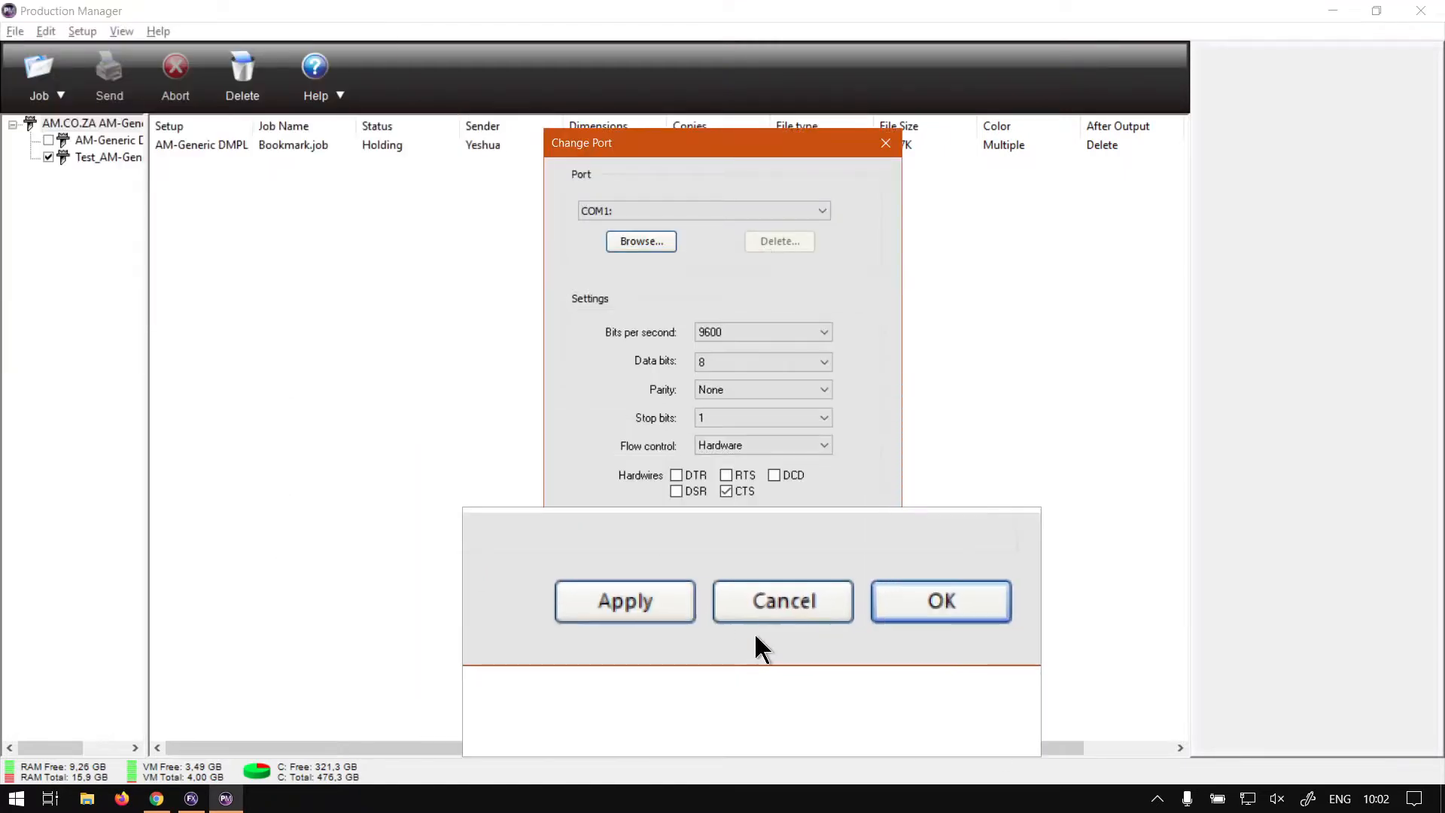
left_click(772, 628)
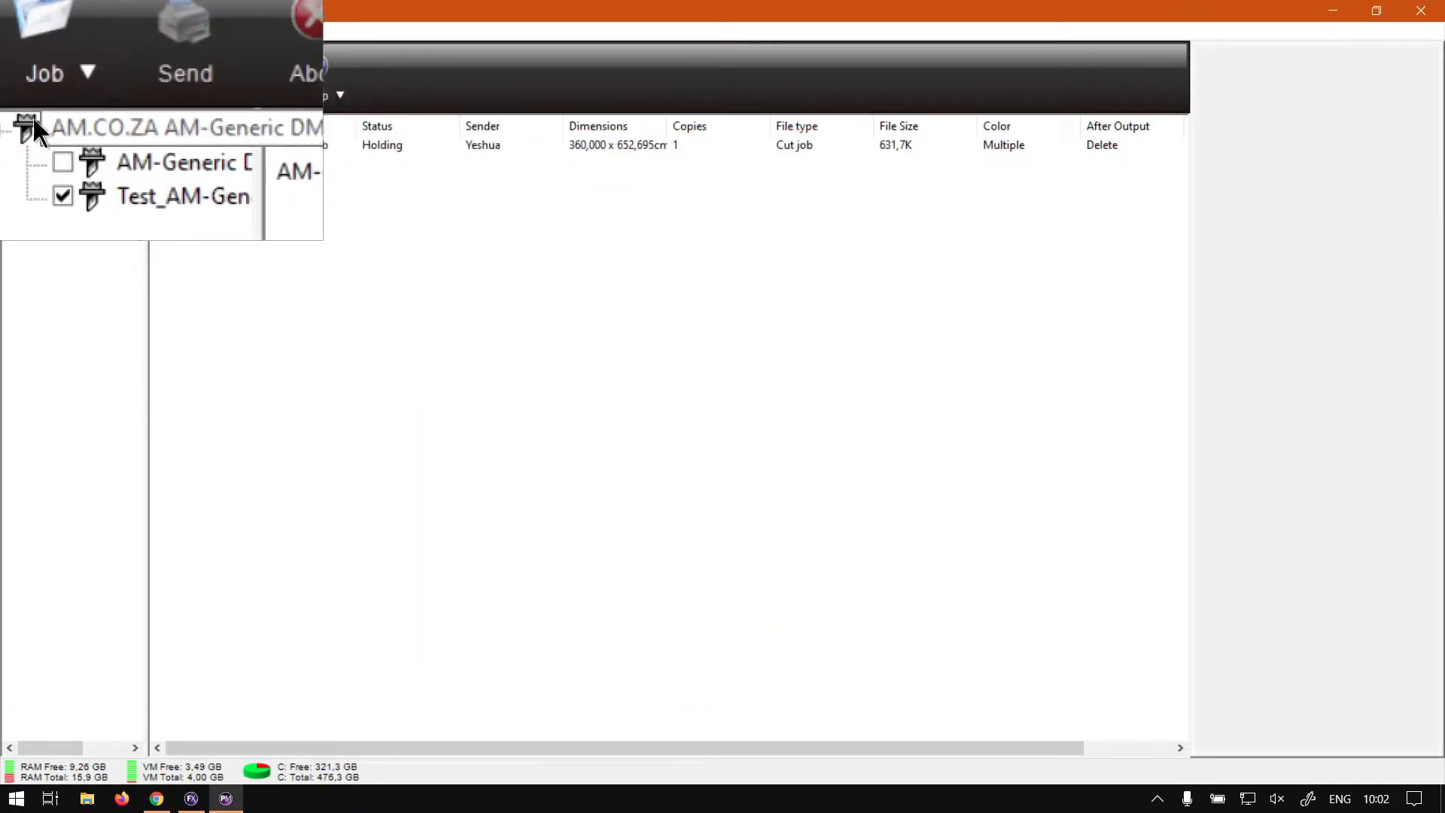
left_click(12, 125)
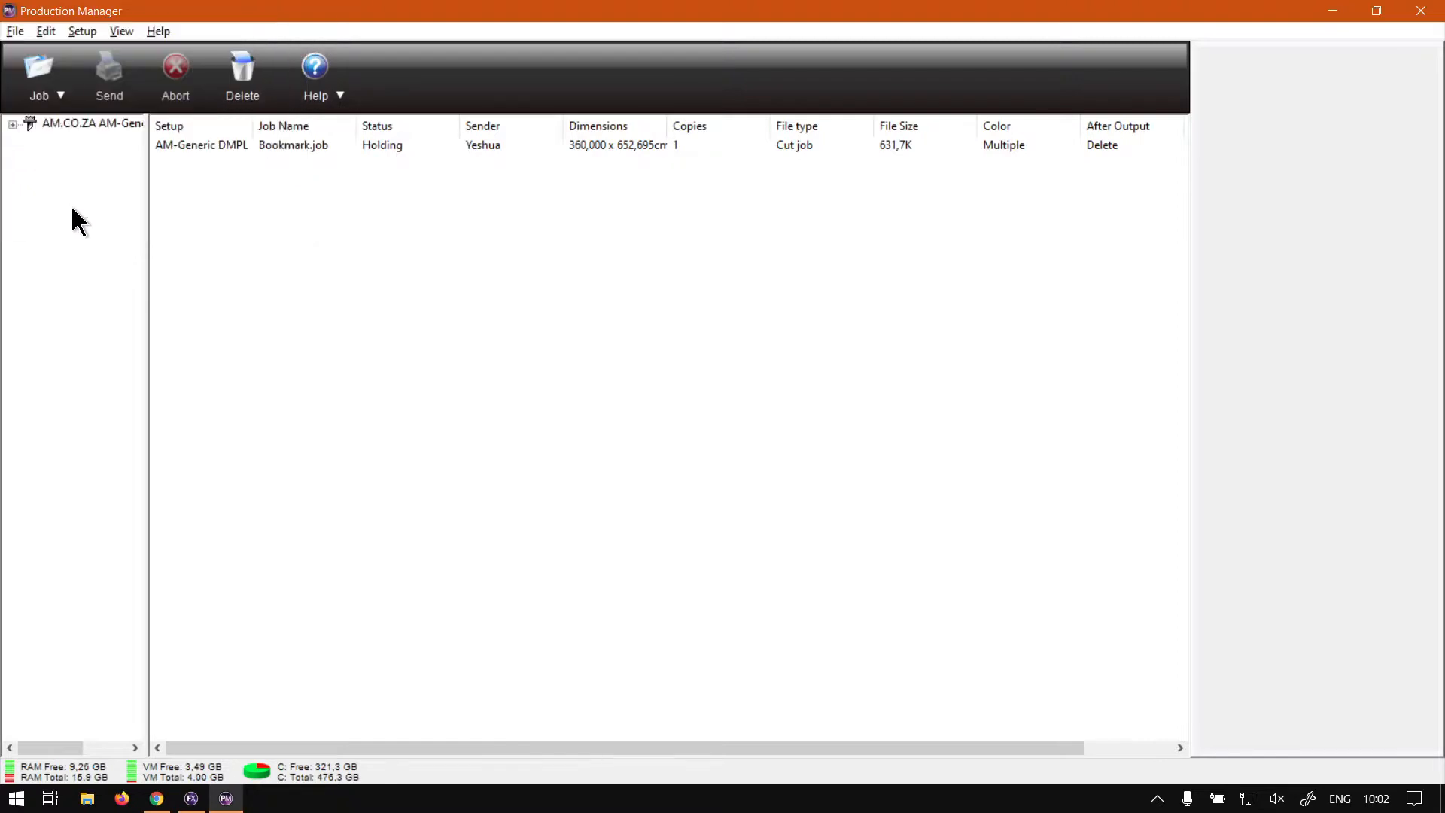
left_click(12, 125)
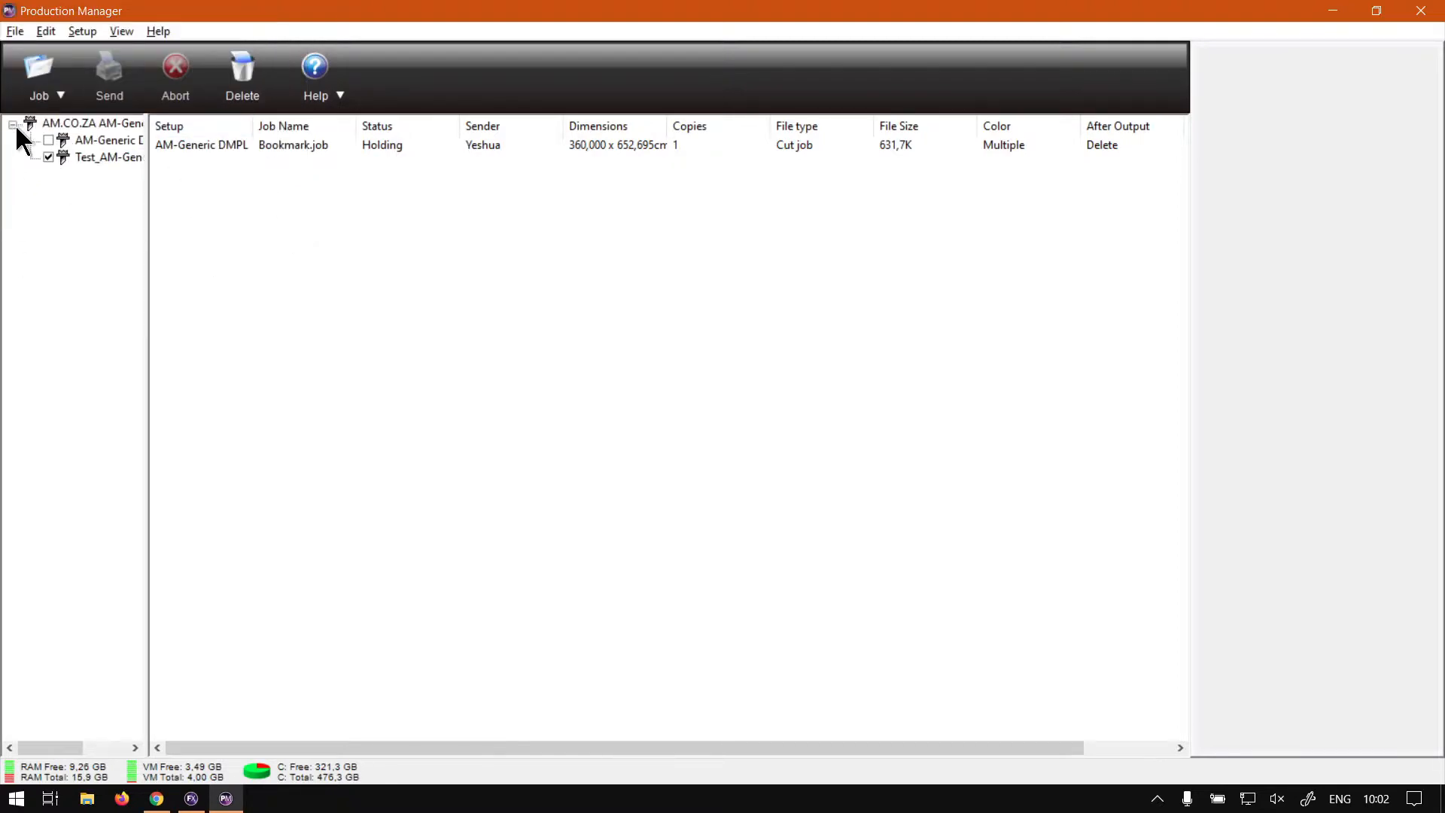
- Inspect the Output Size Compensation settings and the Test Cut option of the Test_AM-Generic DMPL_1 setup without applying either
left_click(79, 158)
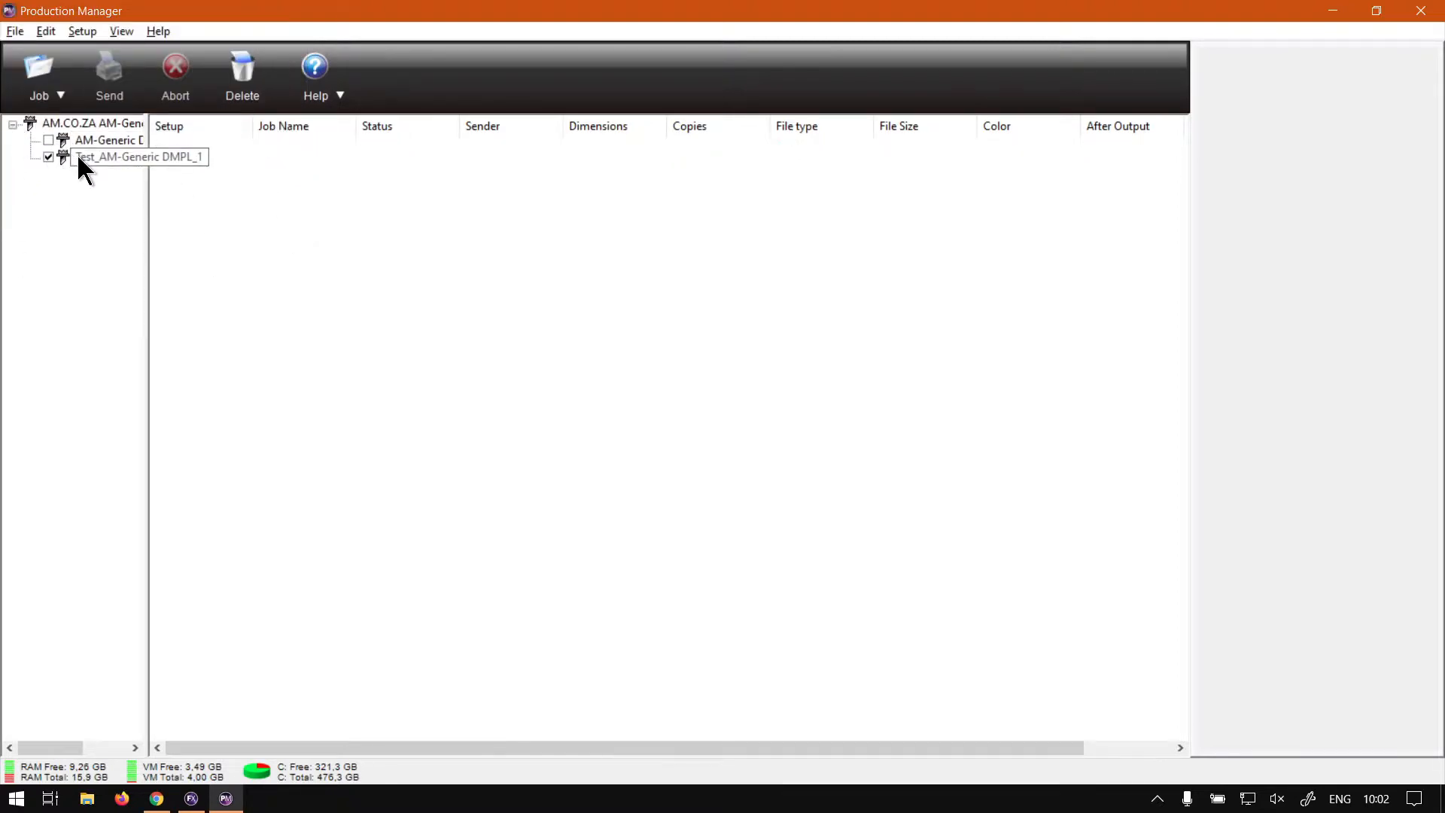
right_click(79, 157)
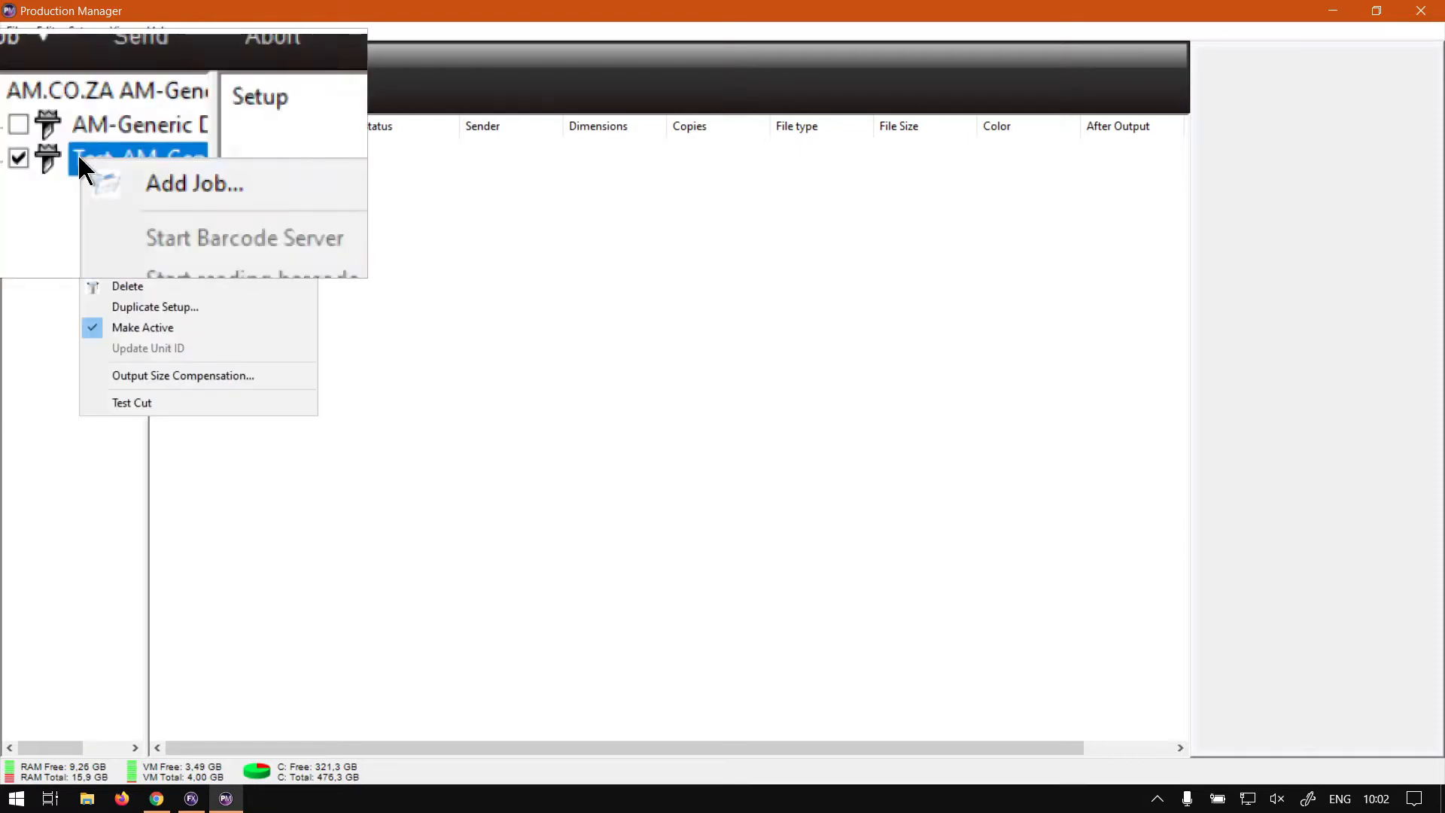
left_click(186, 374)
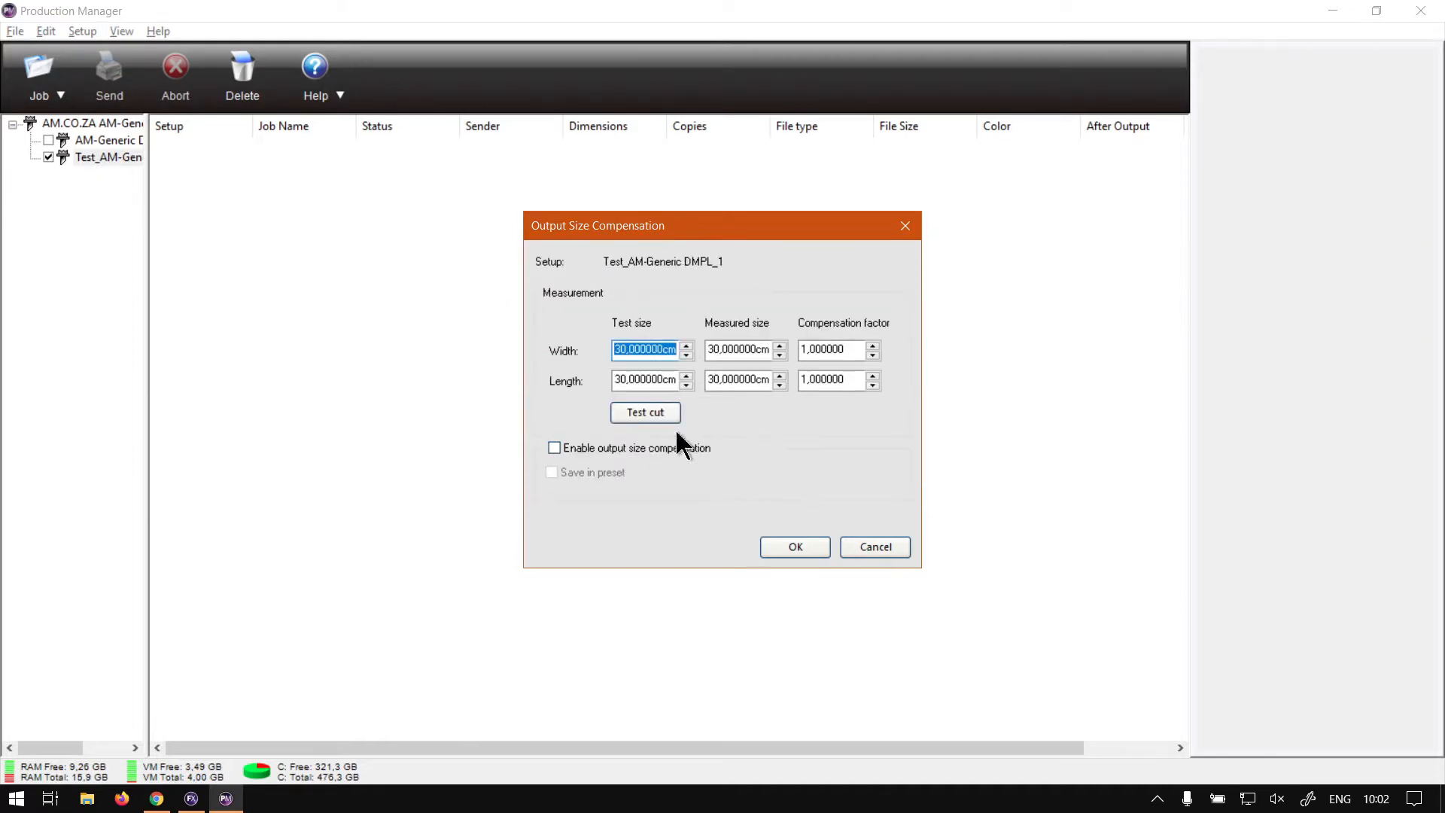
left_click(862, 546)
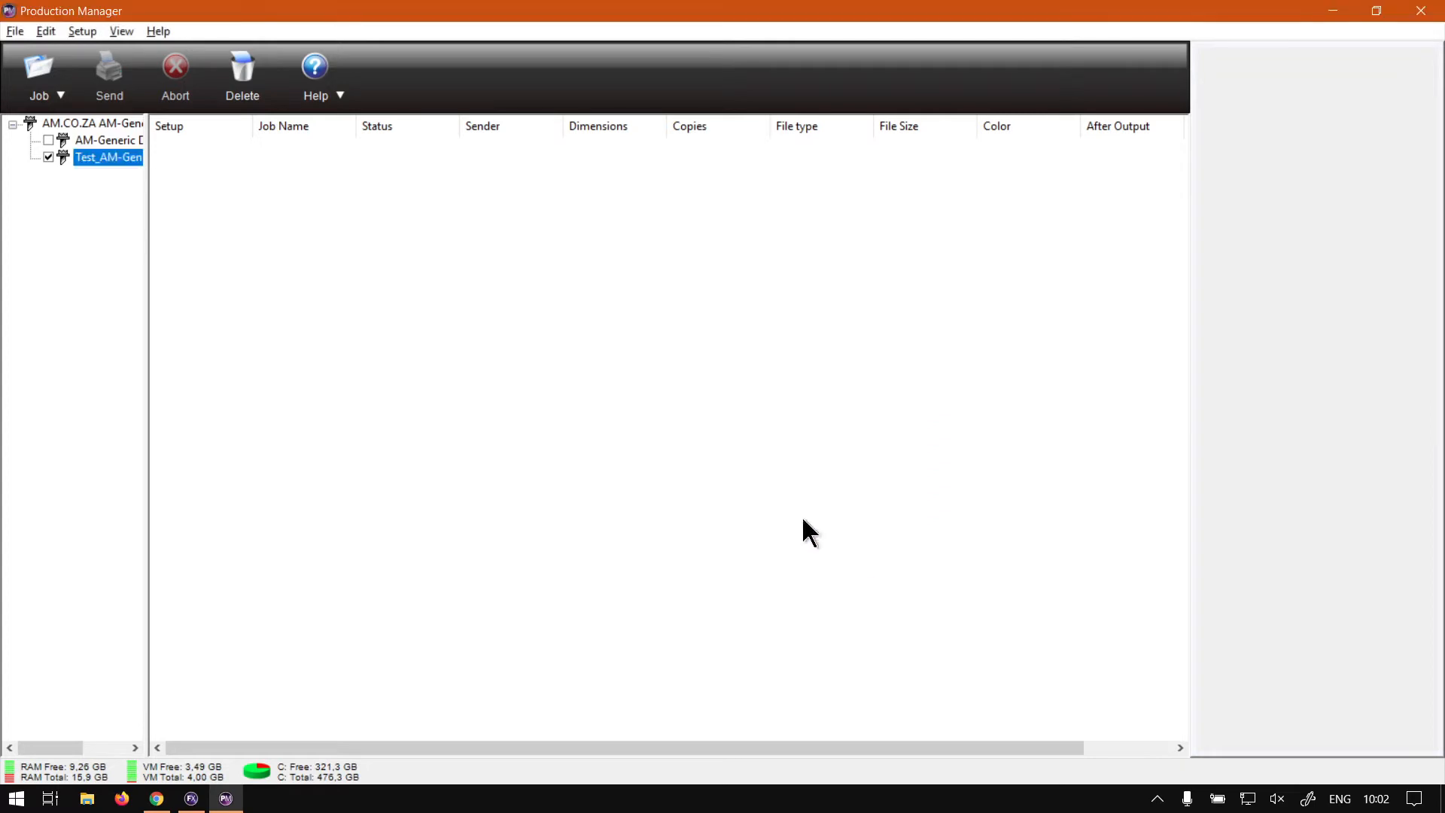
right_click(82, 161)
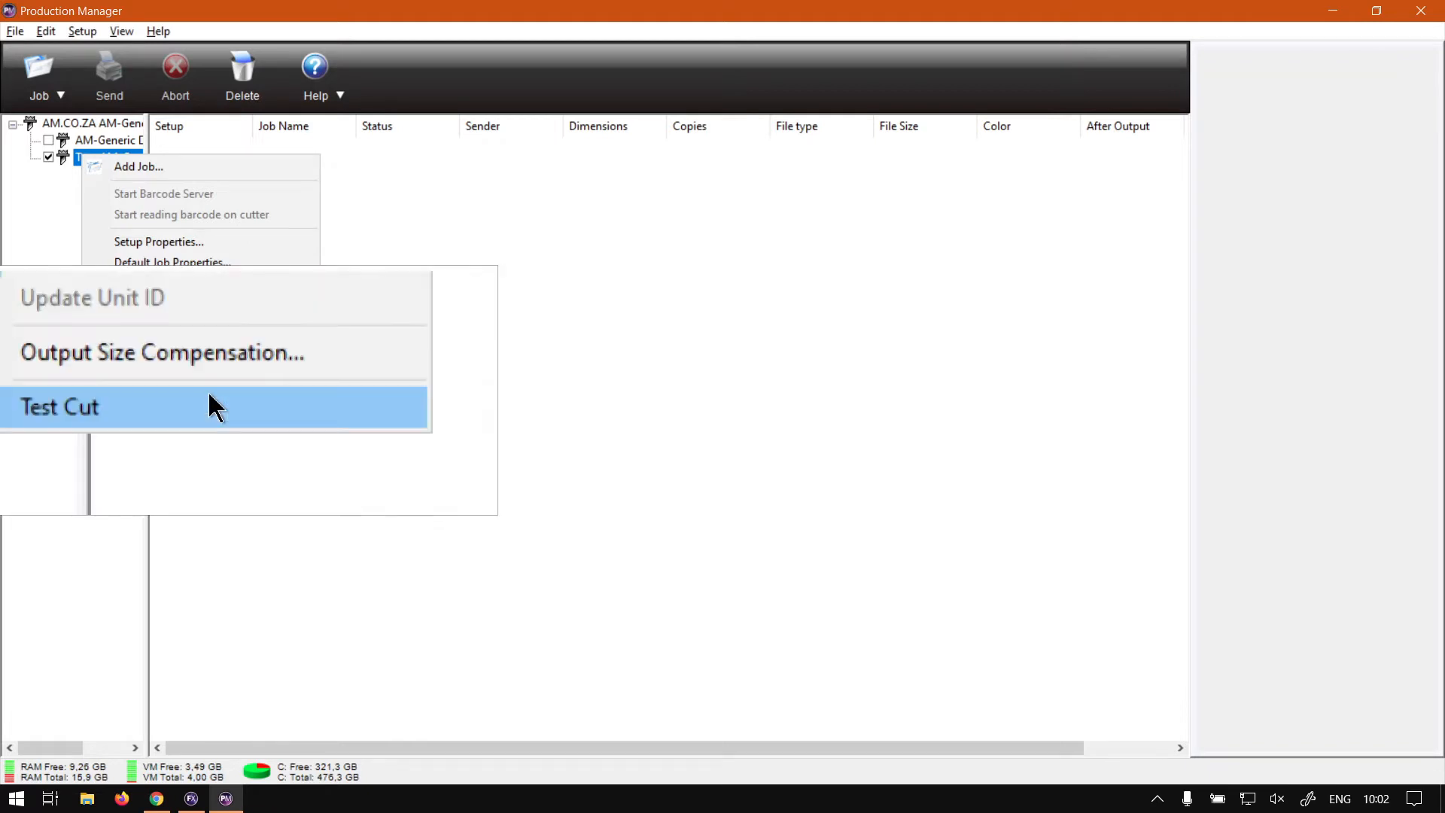
left_click(51, 251)
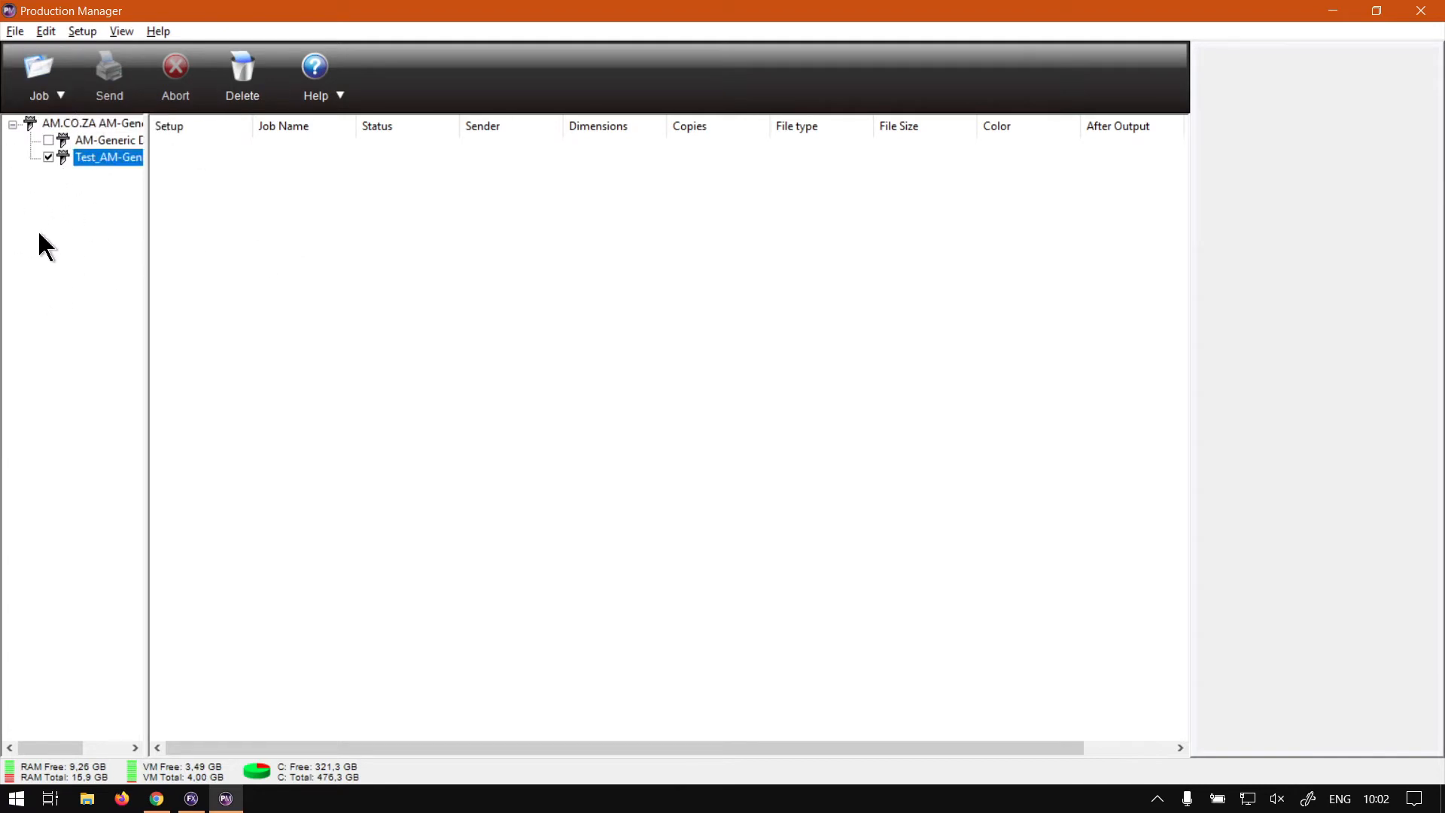
- Switch to Chrome to view the softwaretraining.co.za home page
left_click(157, 798)
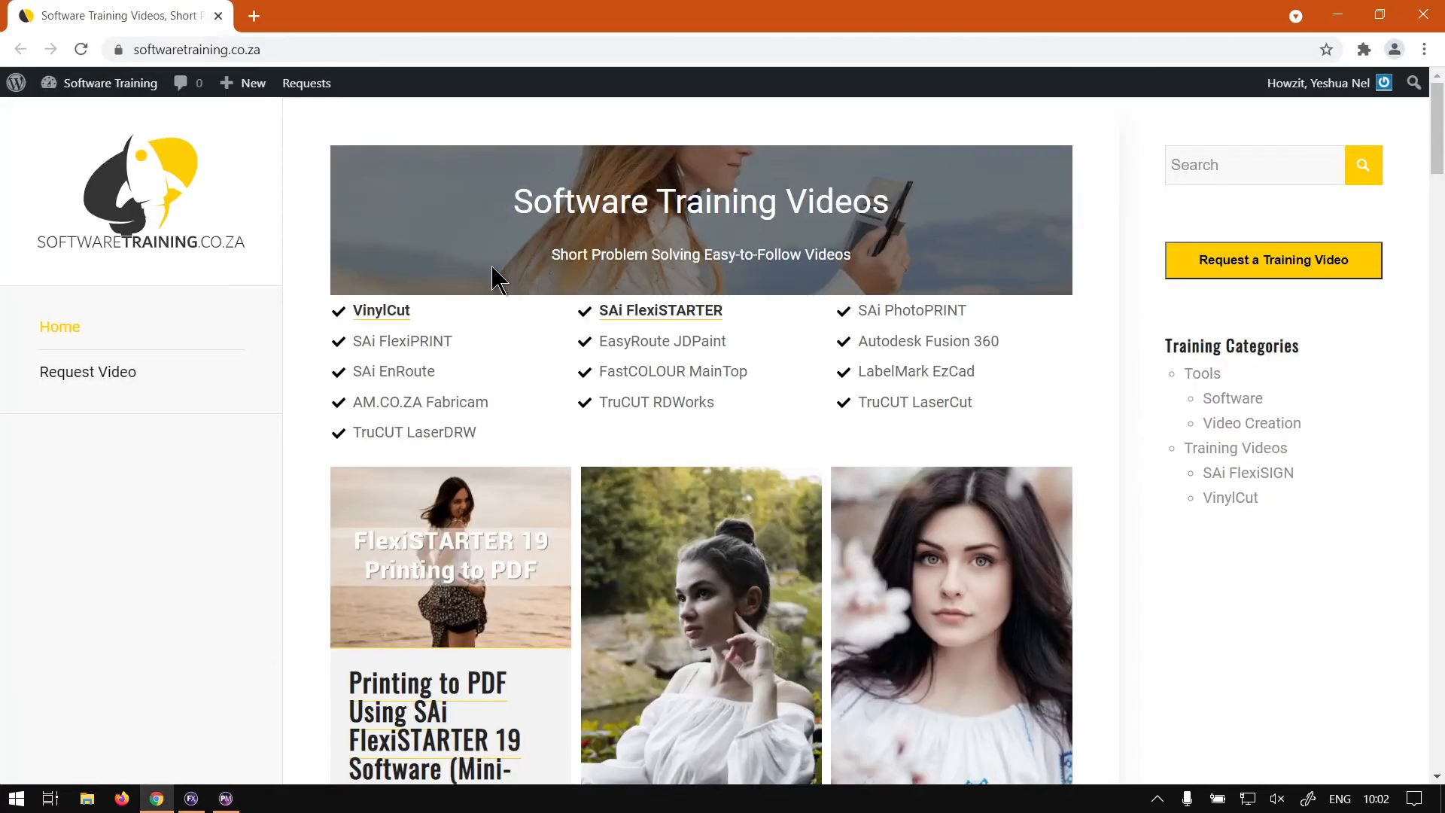